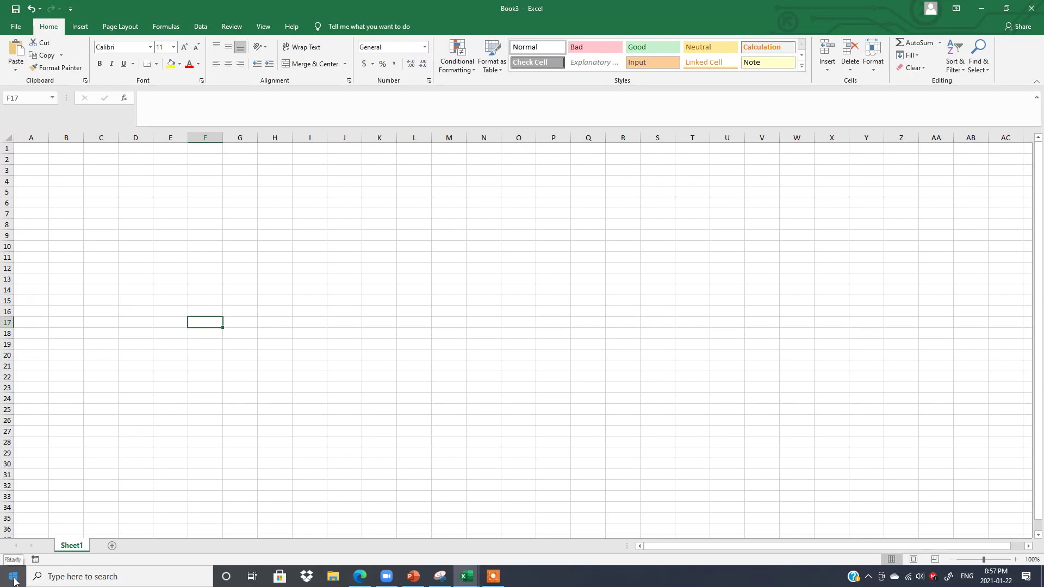
Look through the computer's installed applications list to locate Excel, and close the list without launching anything.
click(13, 577)
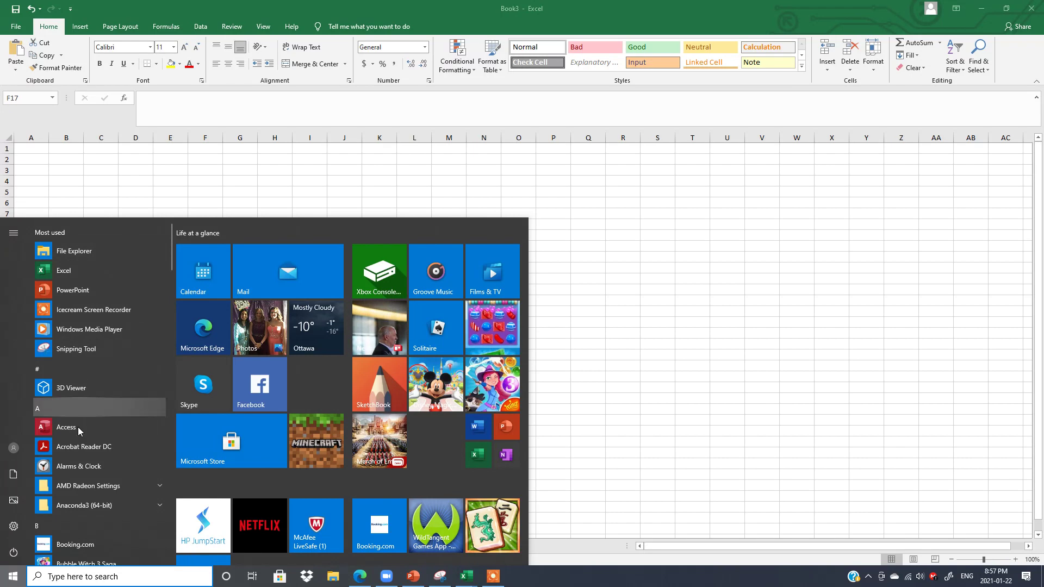
drag(172, 236, 172, 302)
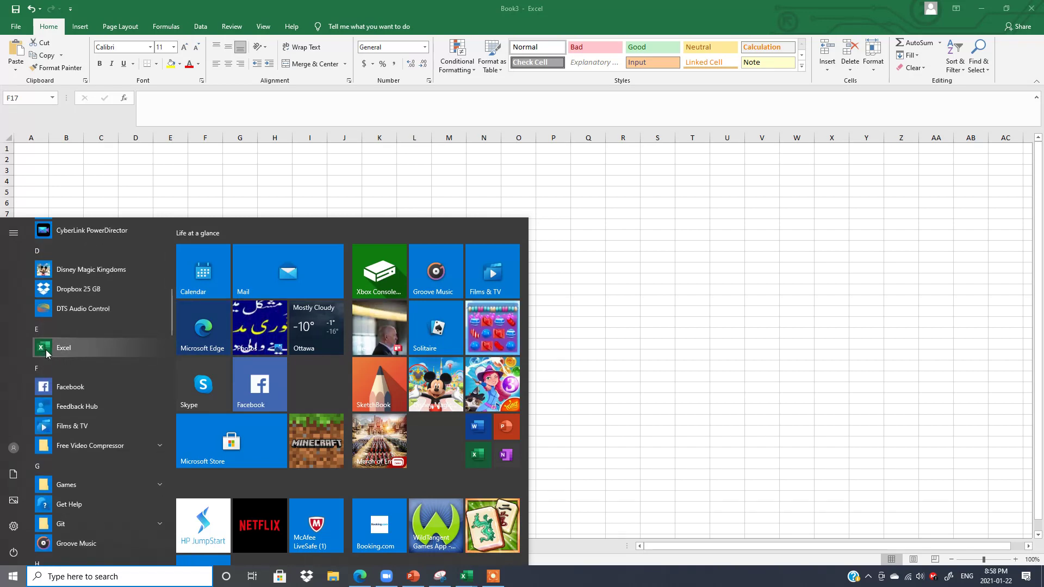
click(753, 318)
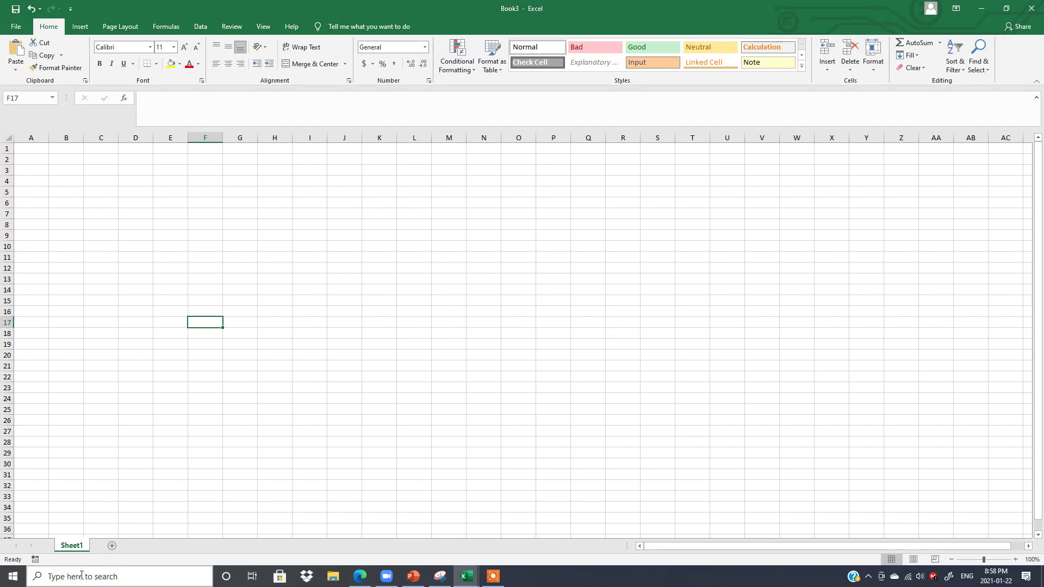
Search the computer for "excel" and locate the Excel app in the search results and among the most used applications.
click(119, 577)
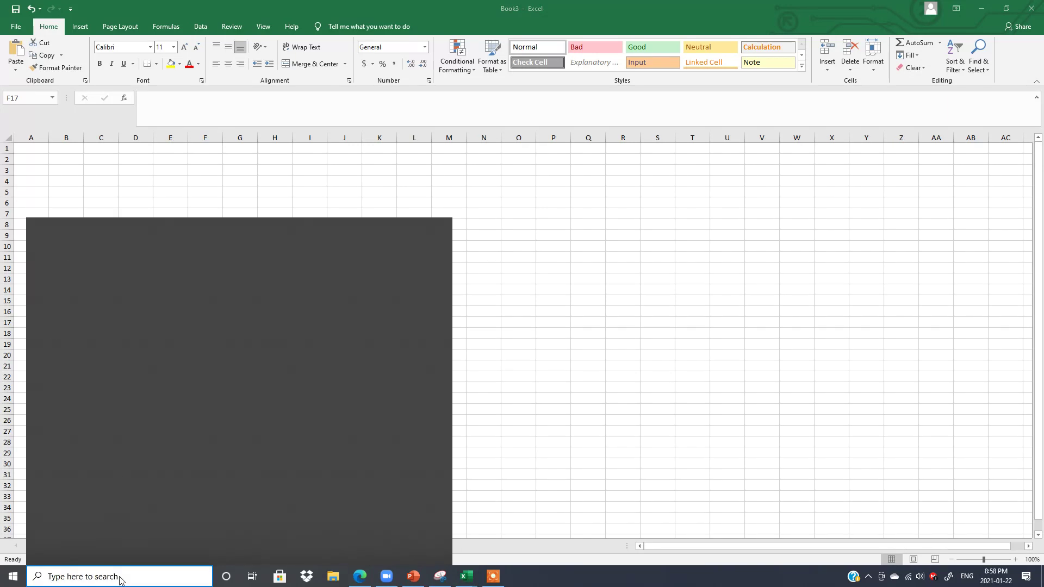
text(exce)
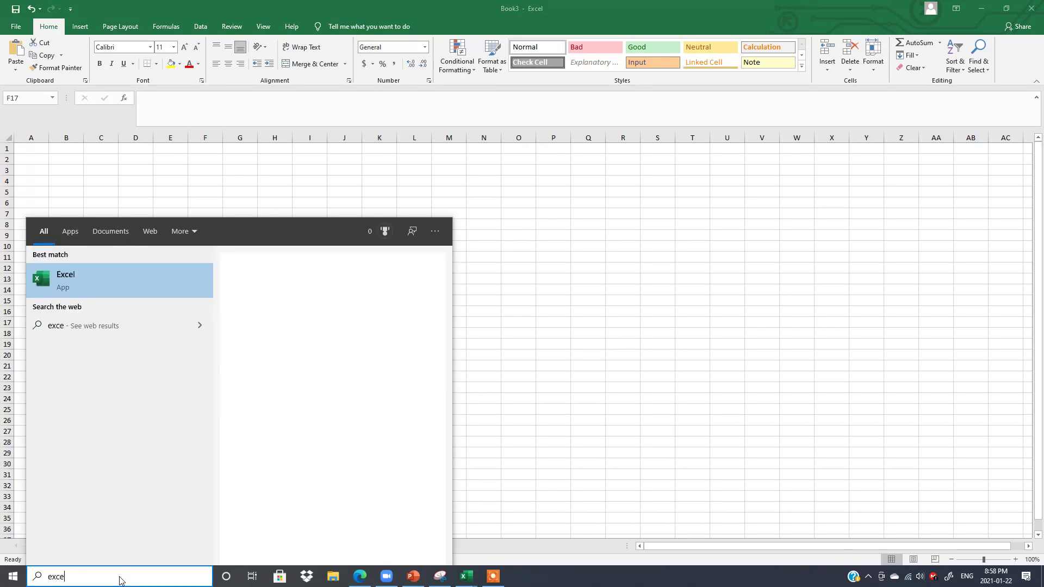
text(l)
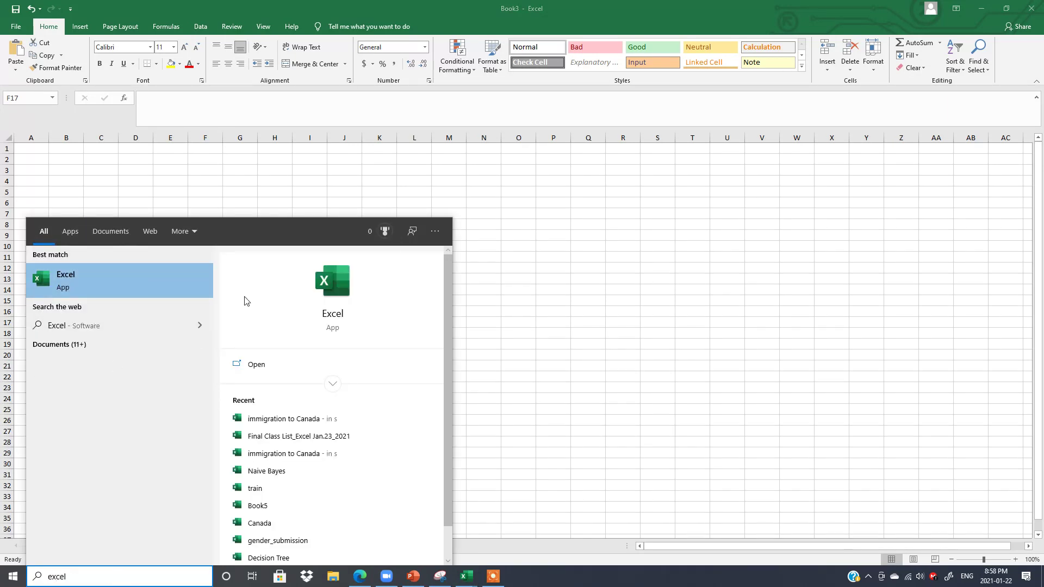
click(91, 277)
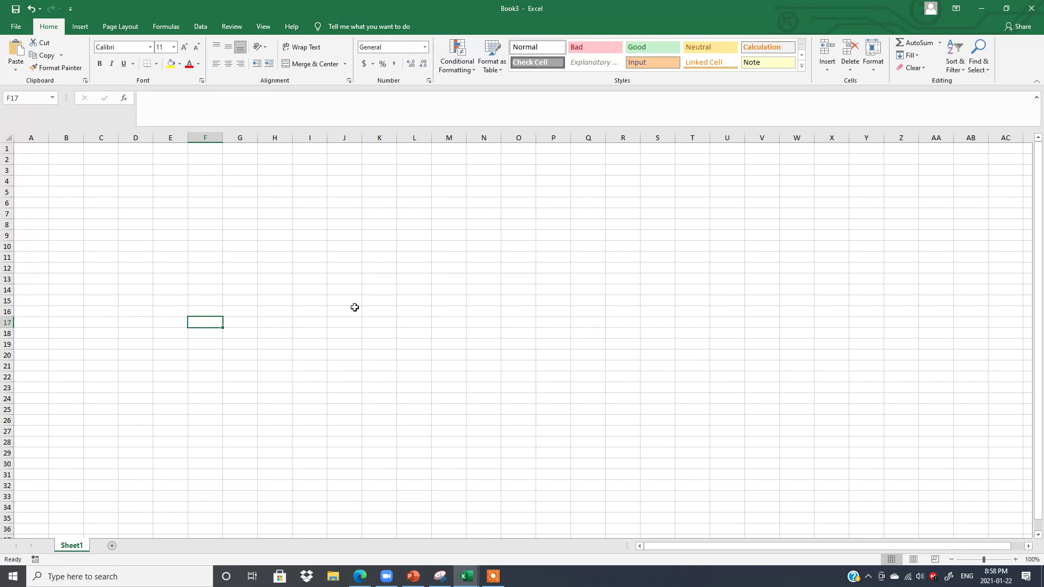
key(super)
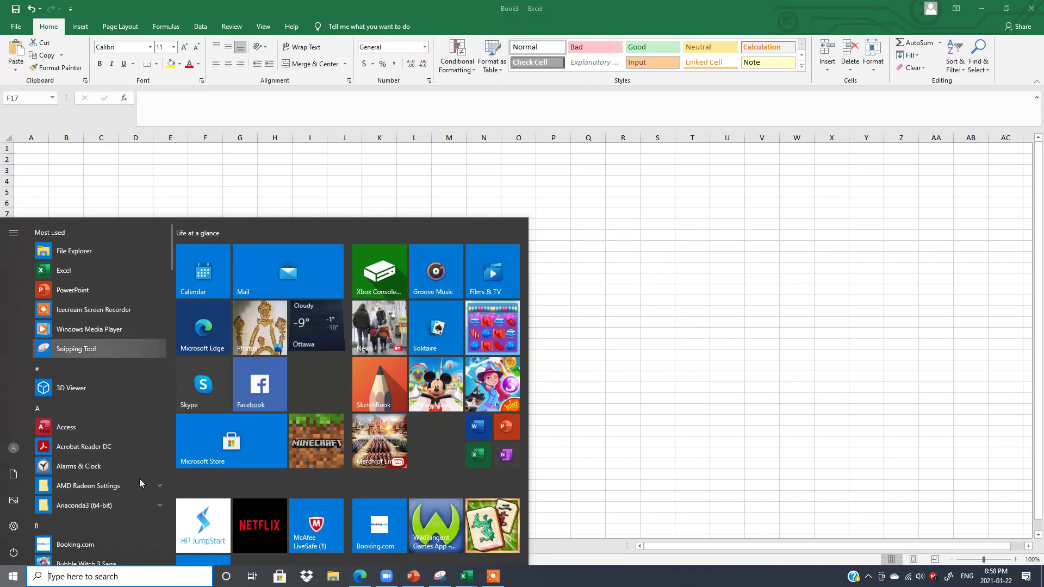
click(43, 271)
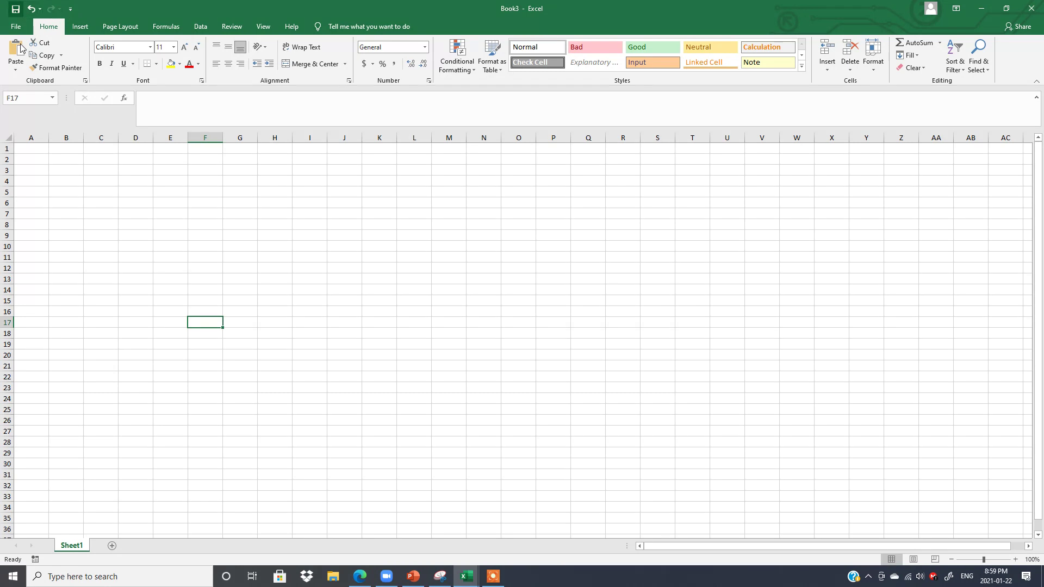
Enter 456787 in cell E7 and 6543 in cell E8.
click(173, 212)
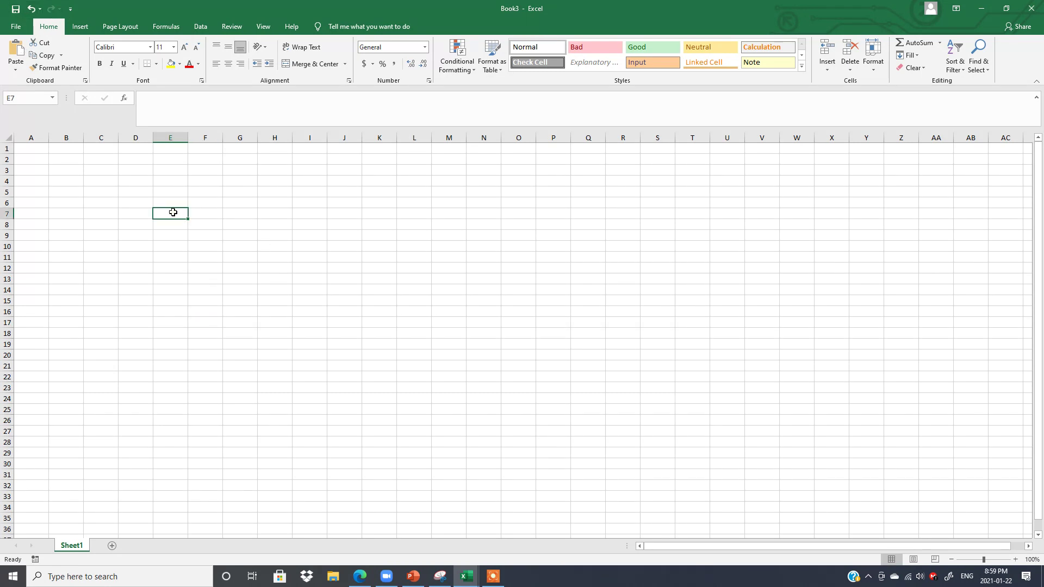
text(456787)
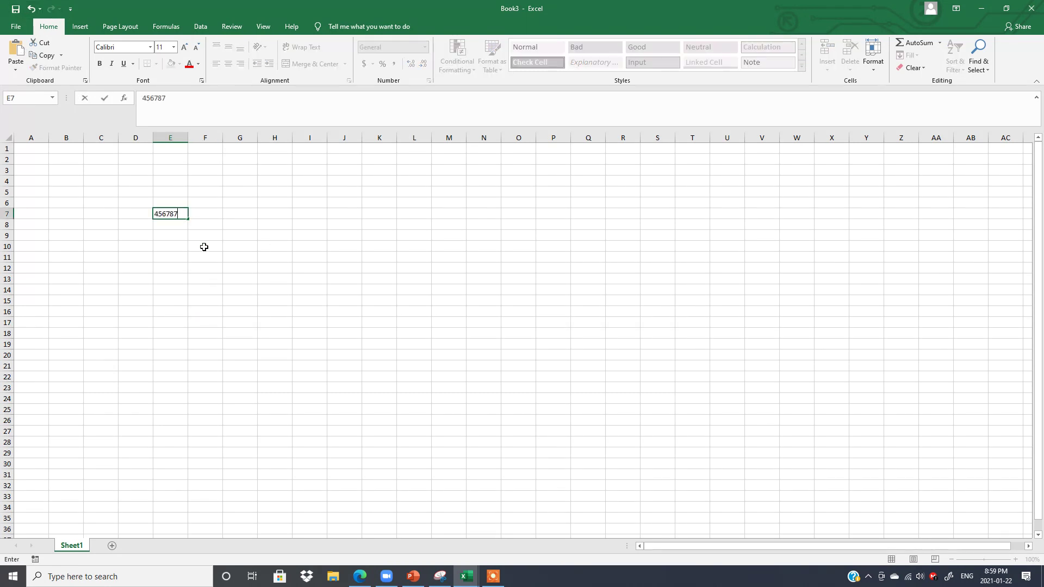
key(Return)
text(6543)
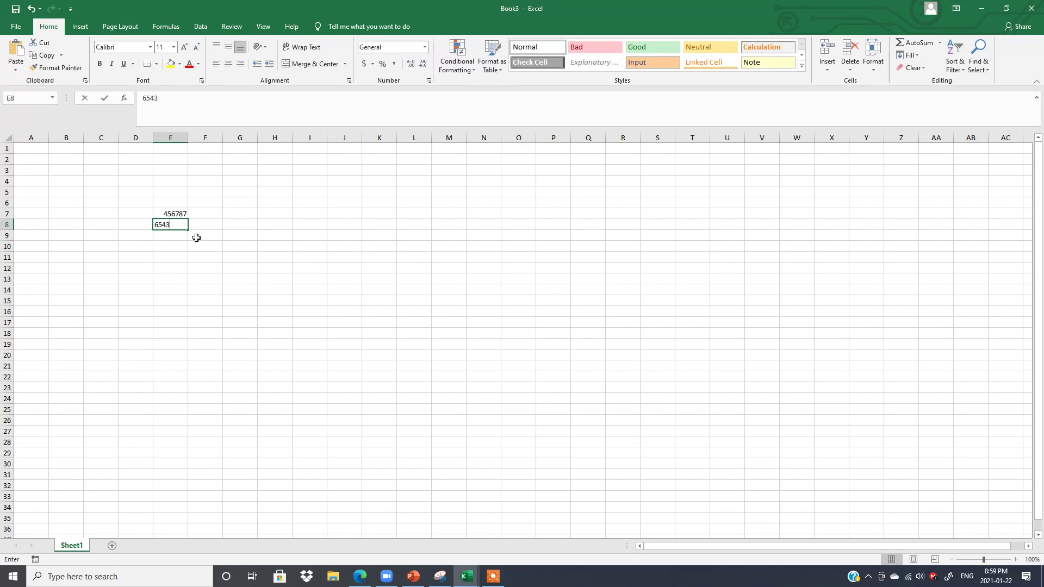
click(209, 248)
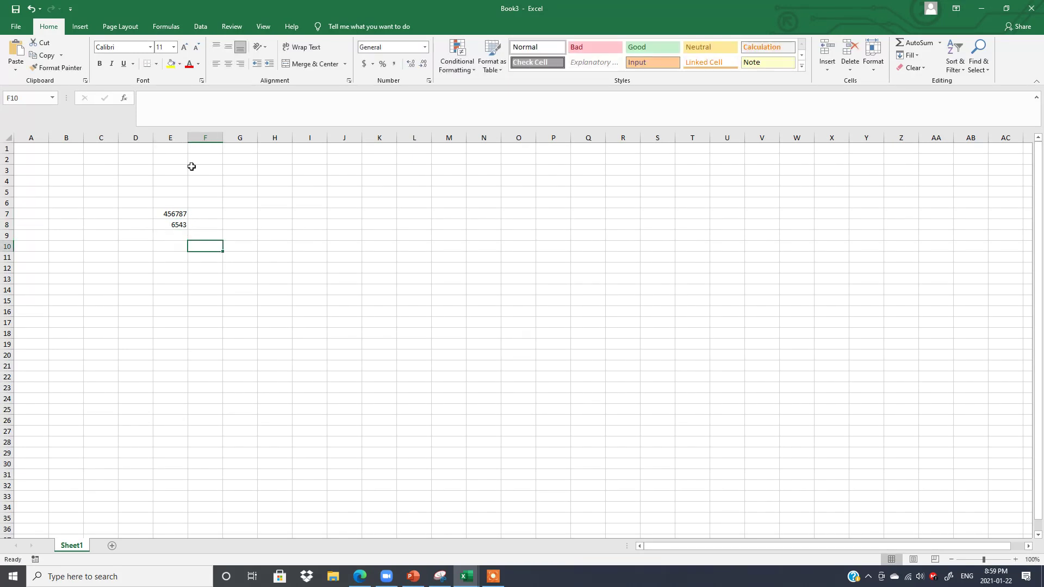
Widen column E, and undo both the widening and the 6543 entry in cell E8.
drag(223, 138, 233, 141)
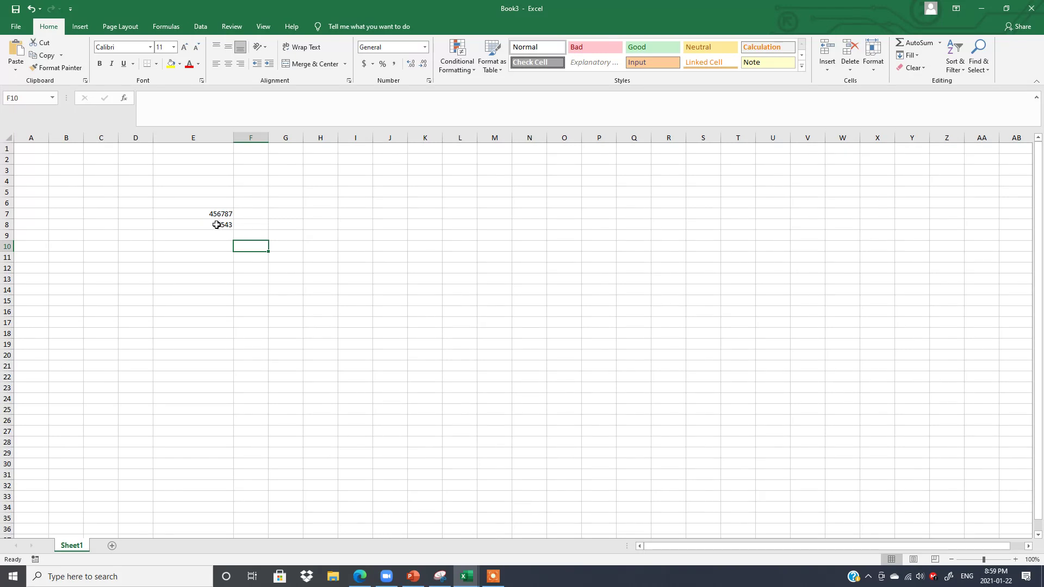
click(216, 227)
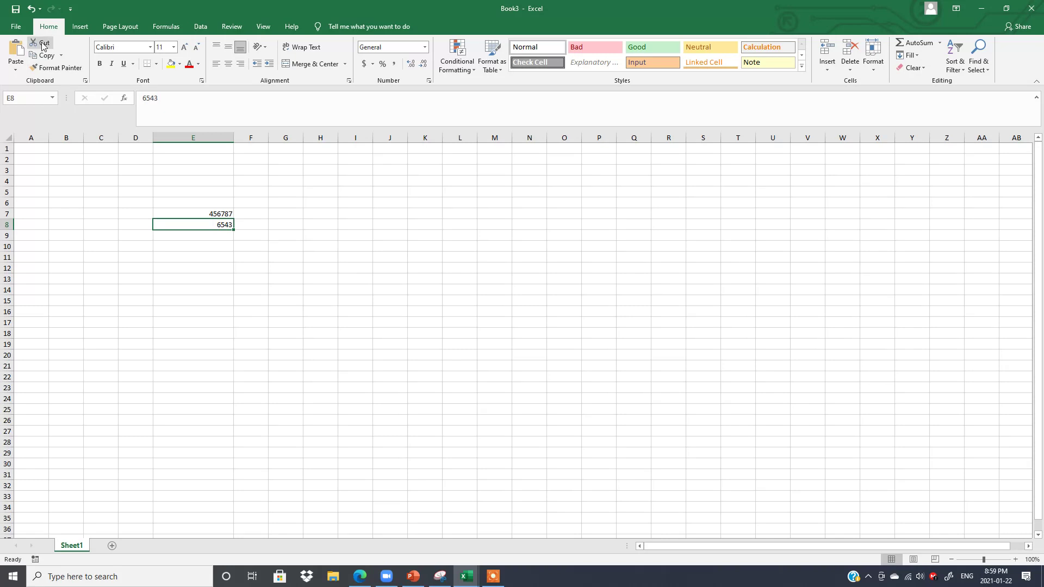
click(31, 10)
click(32, 9)
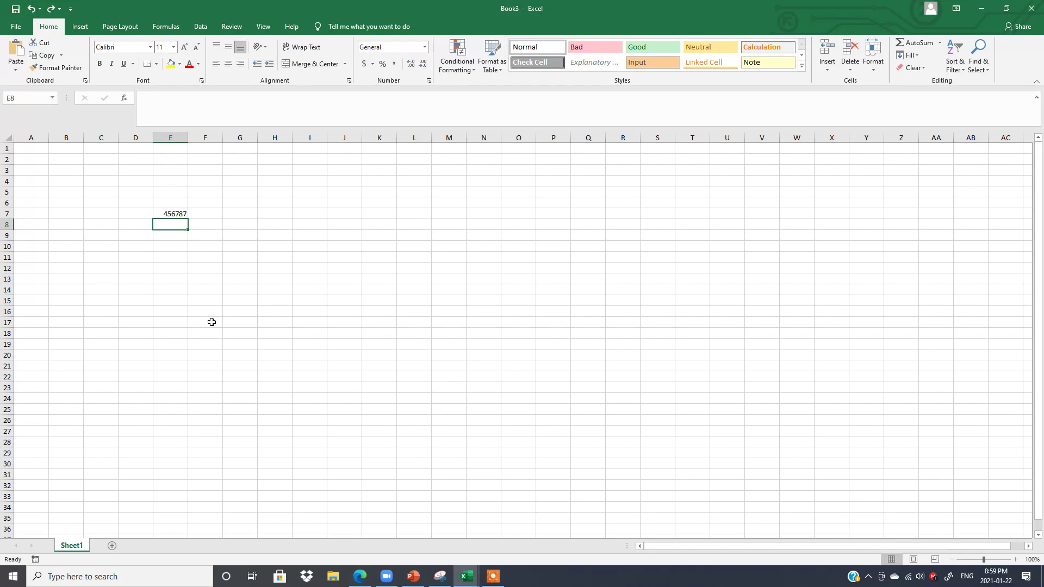
Undo the 456787 entry in cell E7 and restore the same value in that cell.
click(170, 212)
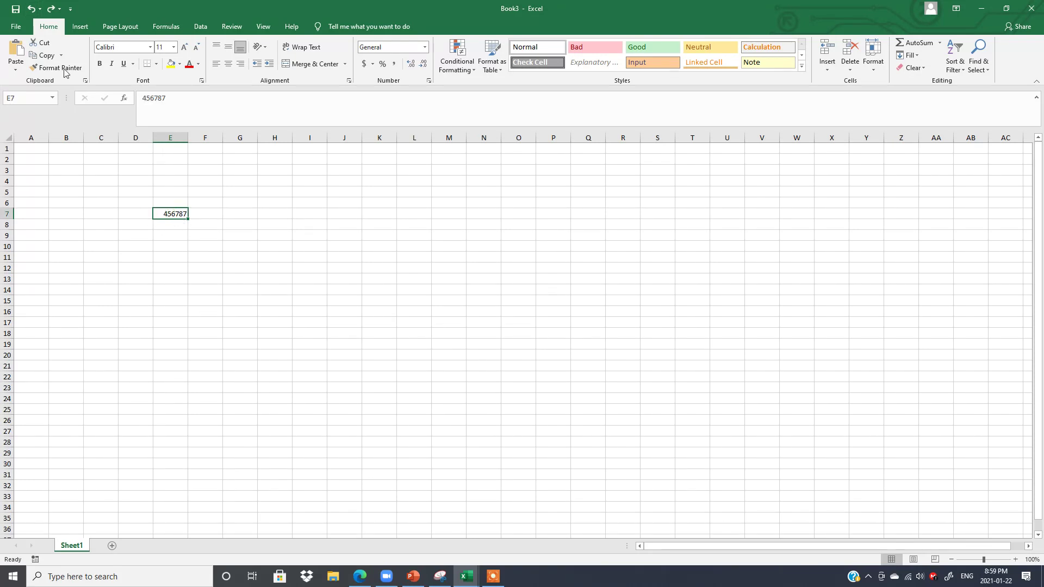
click(32, 9)
click(52, 11)
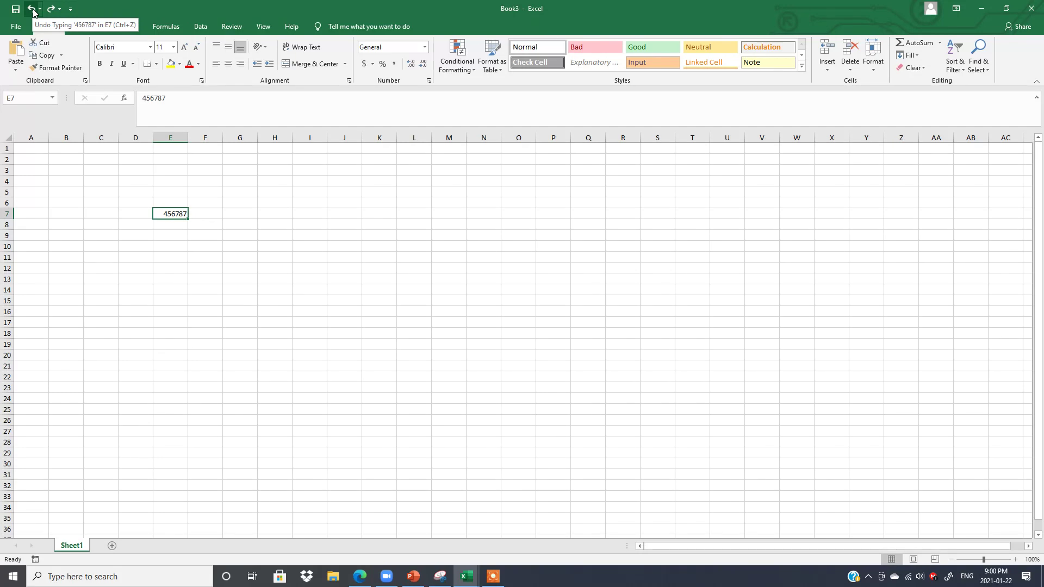
click(172, 224)
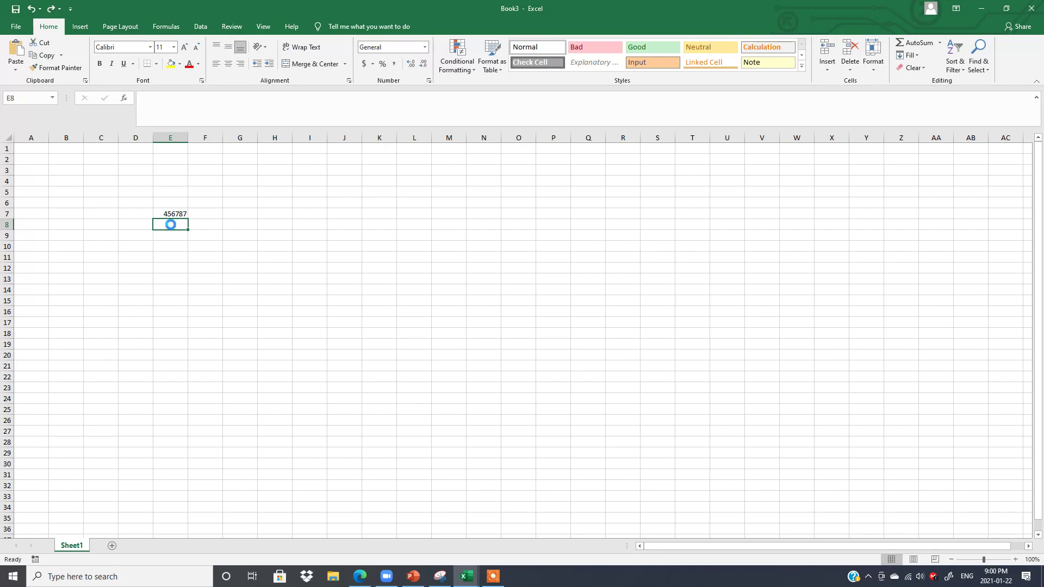
key(ctrl+z)
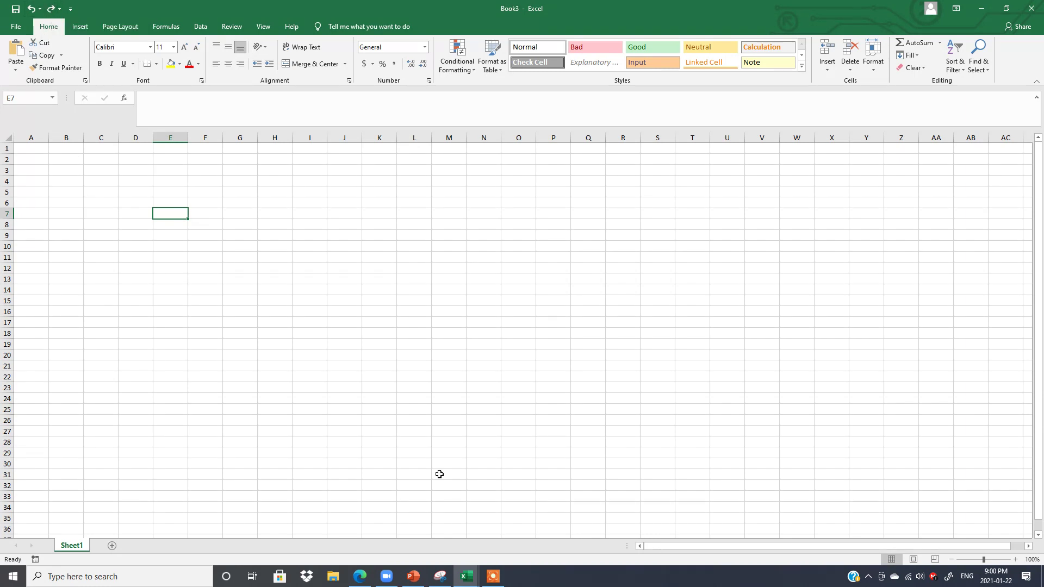
text(456787)
click(330, 275)
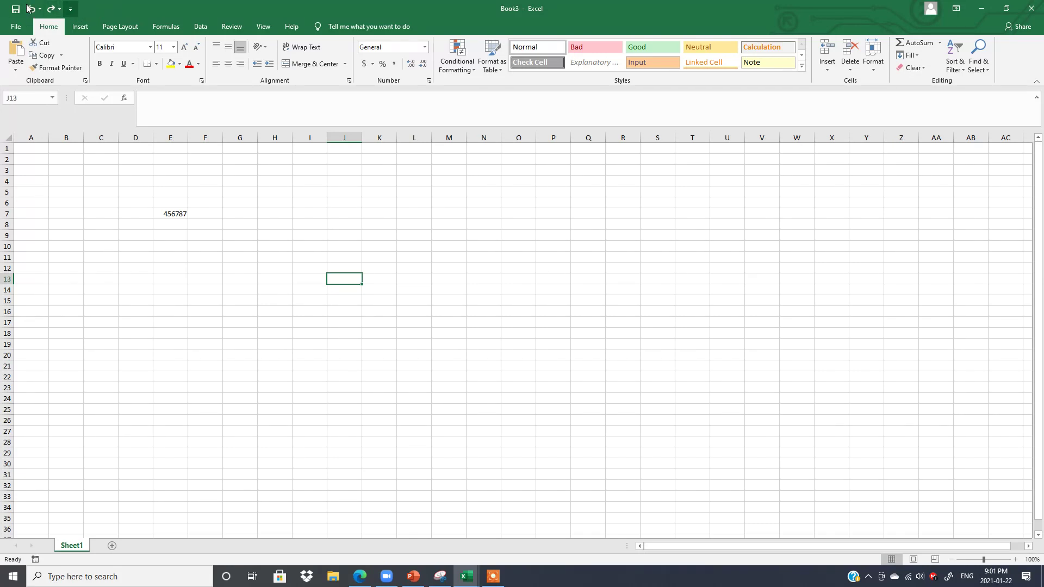
Add the New command to the Quick Access Toolbar and use it to create a blank workbook, returning to Book3.
click(71, 10)
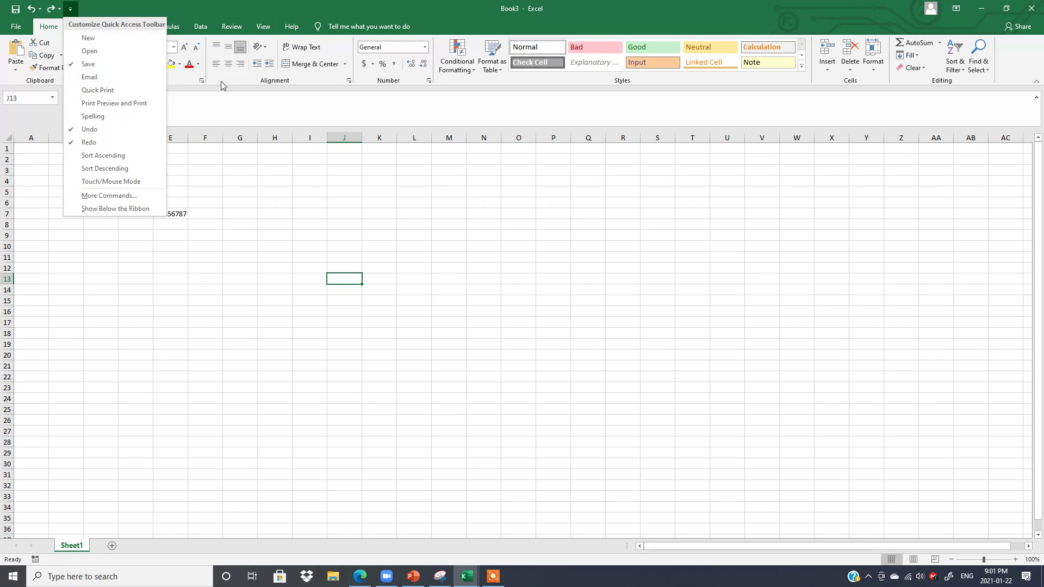
click(90, 41)
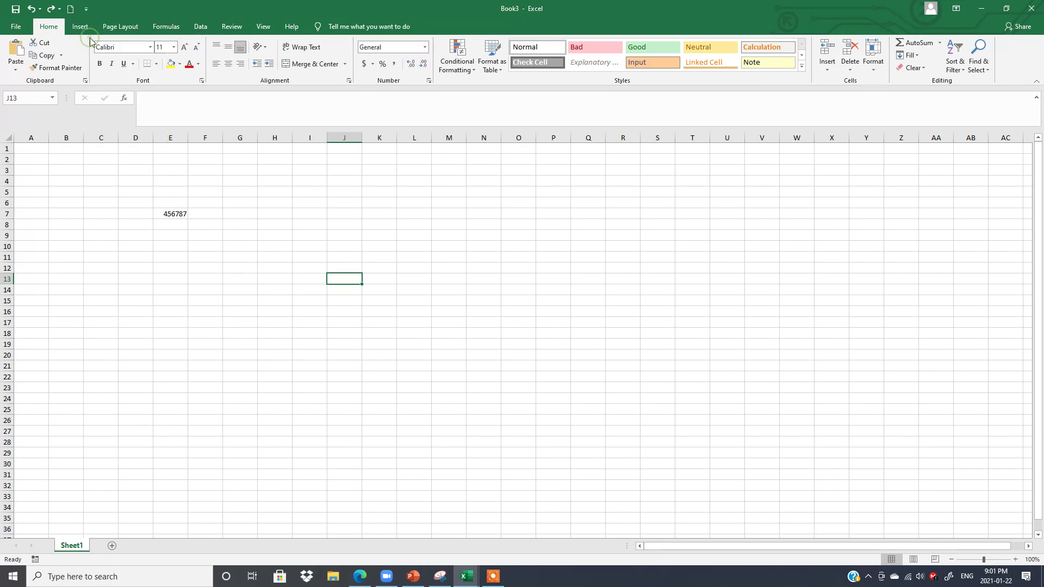
click(71, 10)
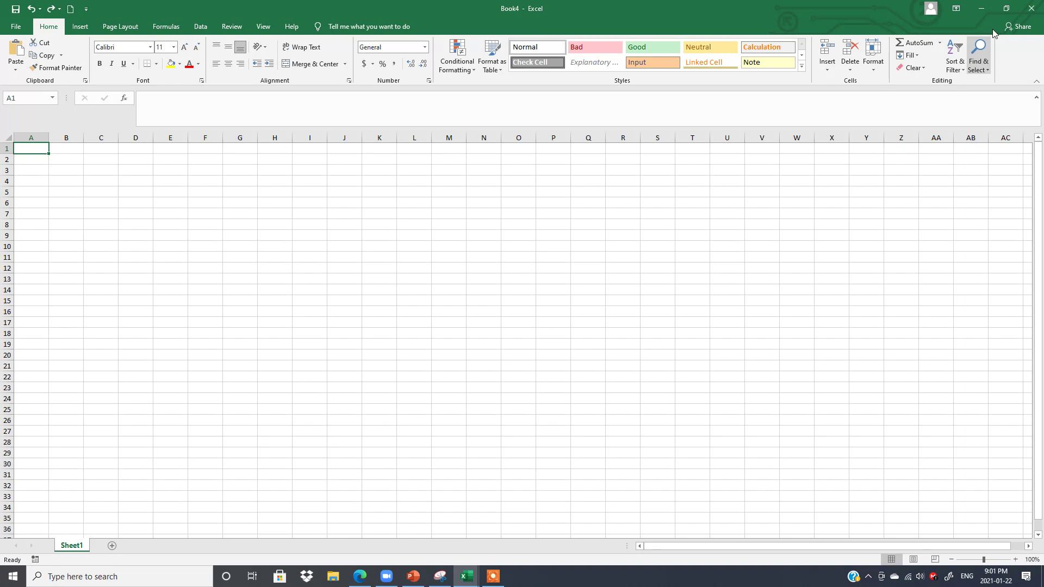
click(981, 8)
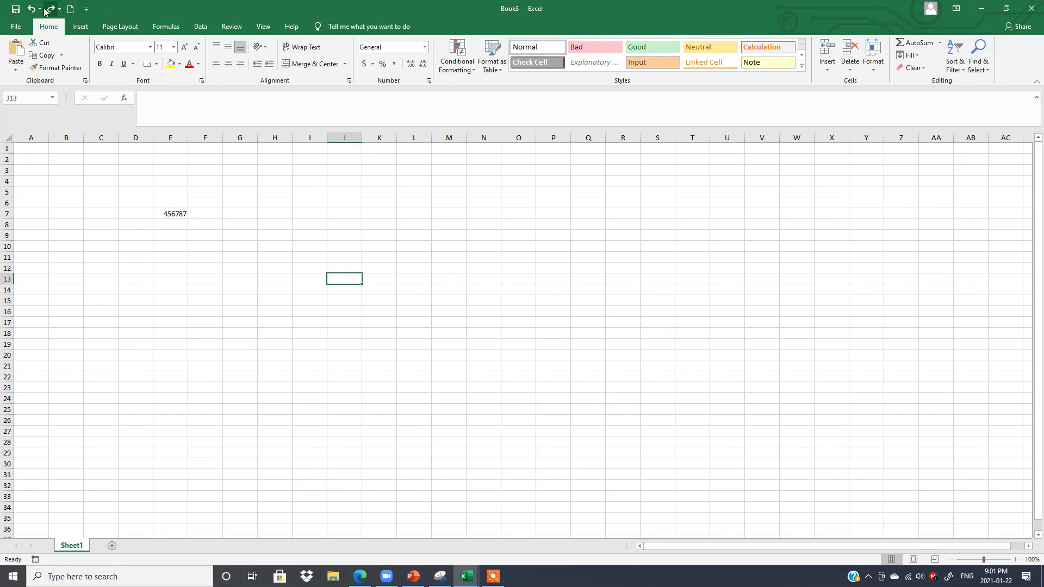
Remove the Undo and Redo commands from the Quick Access Toolbar.
click(85, 11)
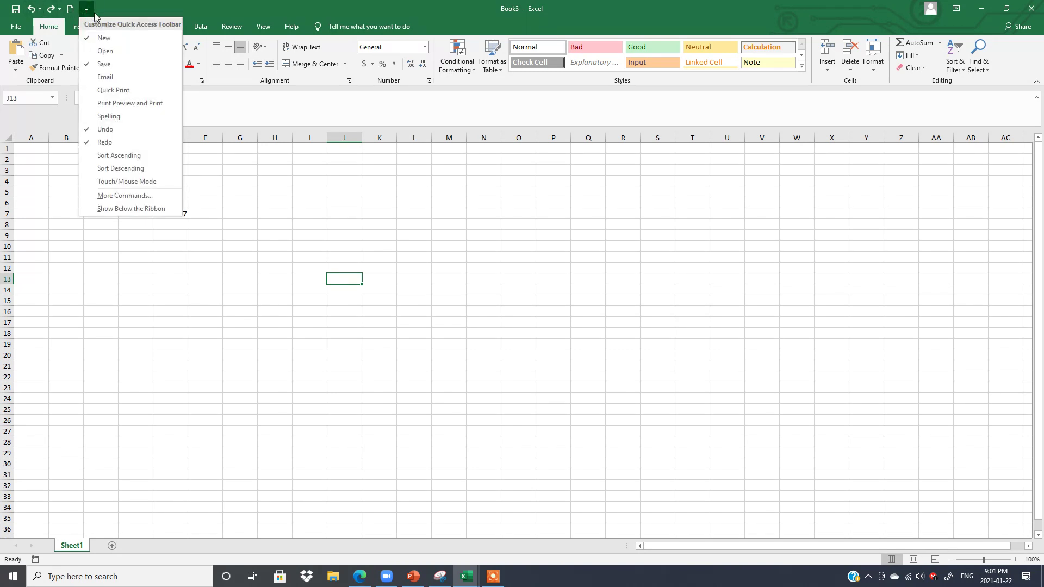
click(87, 130)
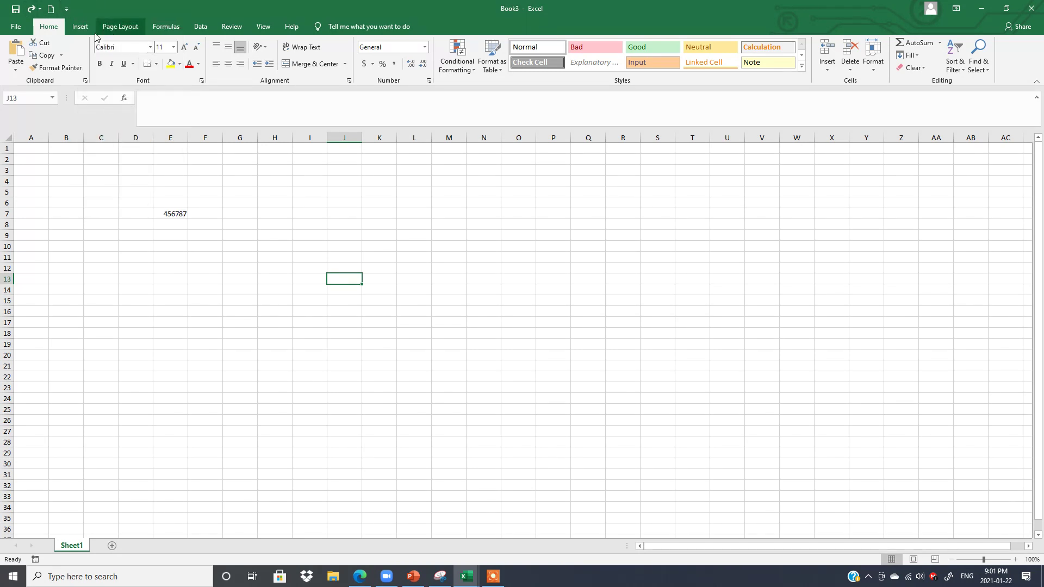
click(66, 11)
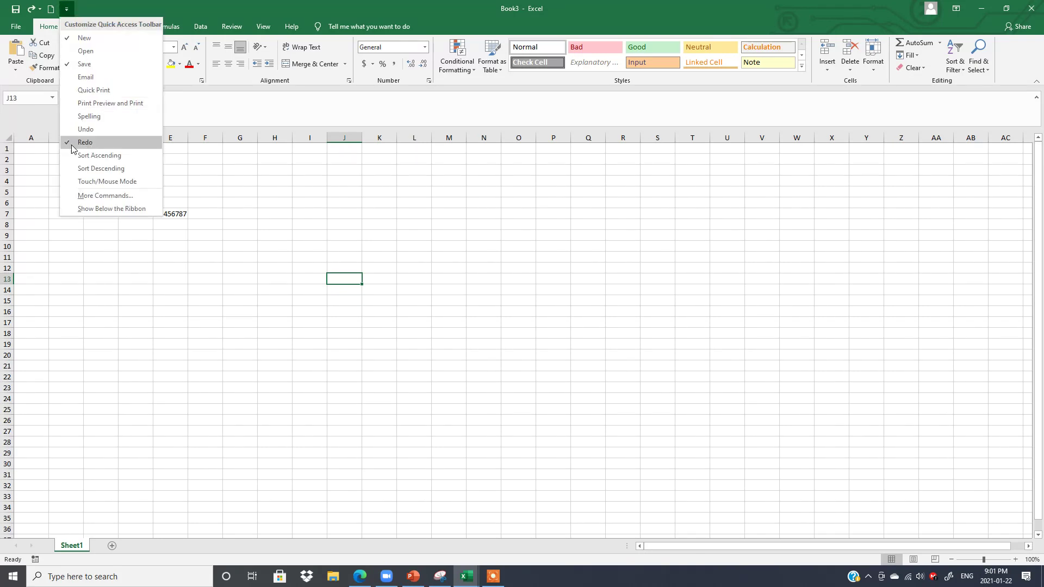
click(70, 143)
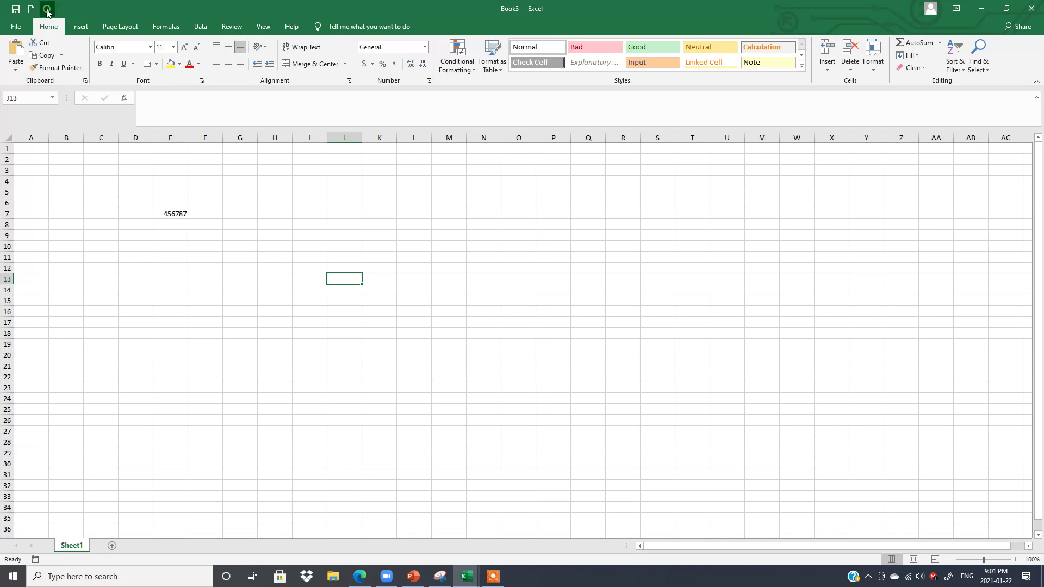
Add the Undo and Redo commands back to the Quick Access Toolbar.
click(47, 10)
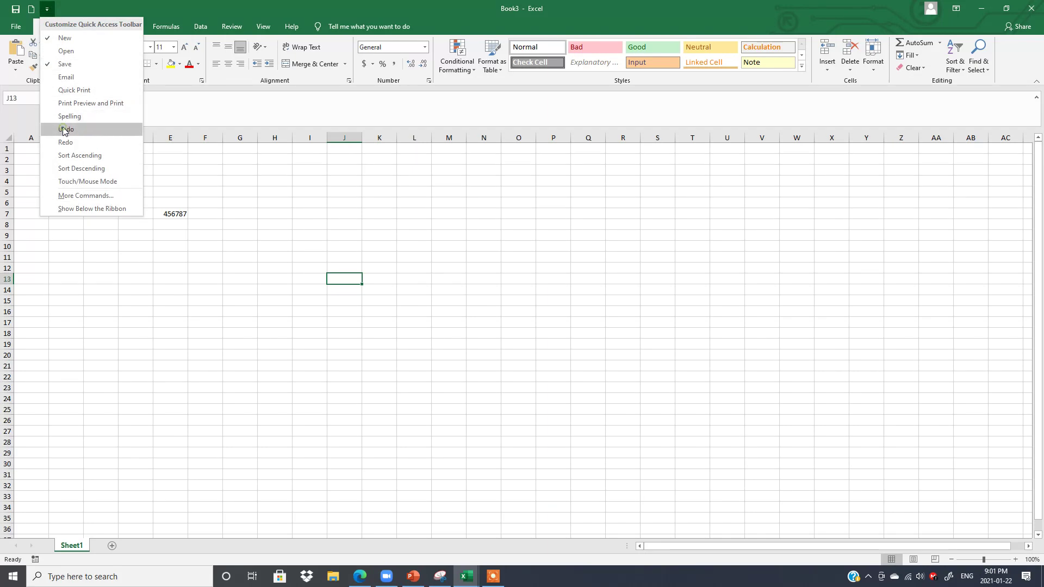
click(65, 129)
click(66, 10)
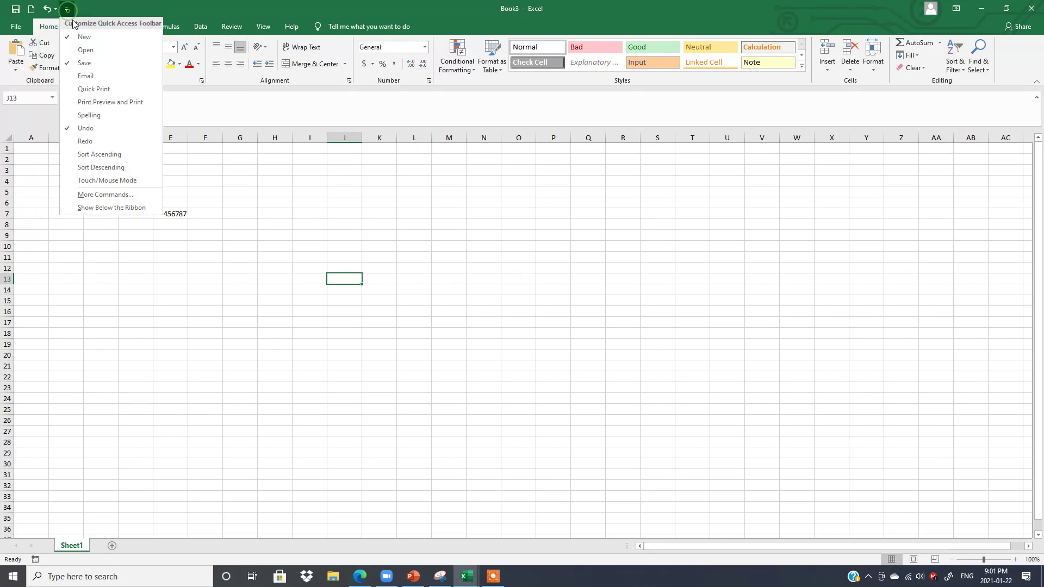
click(82, 143)
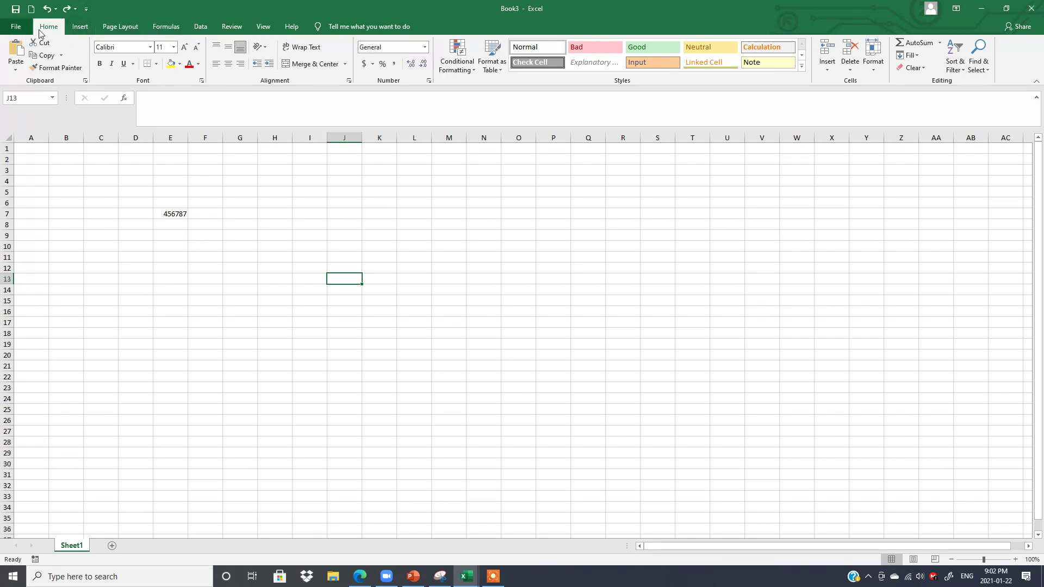
Examine the commands offered for Insert, Page Layout and Formulas, returning to the Insert commands.
click(80, 28)
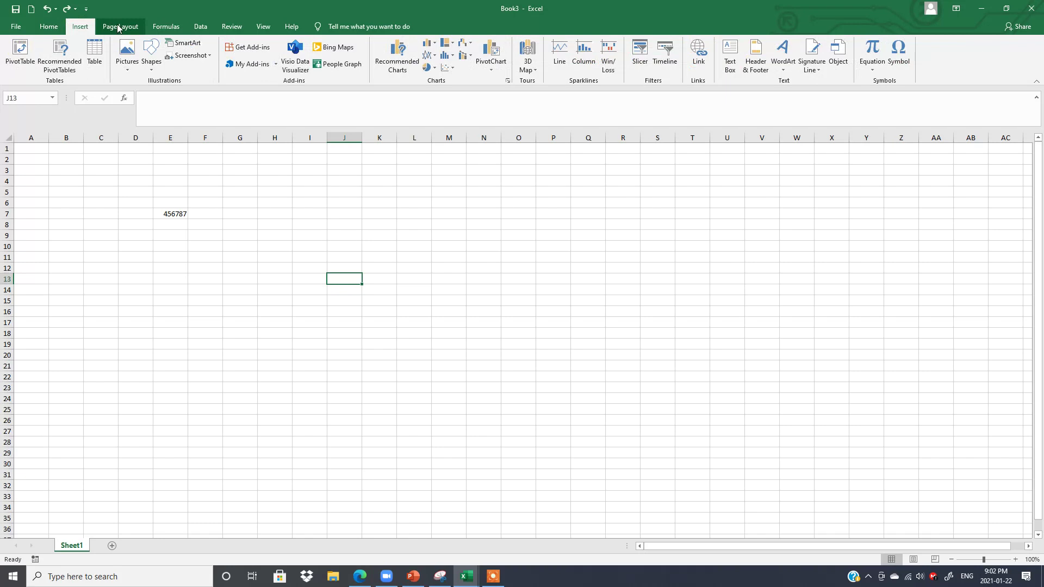
click(119, 28)
click(173, 28)
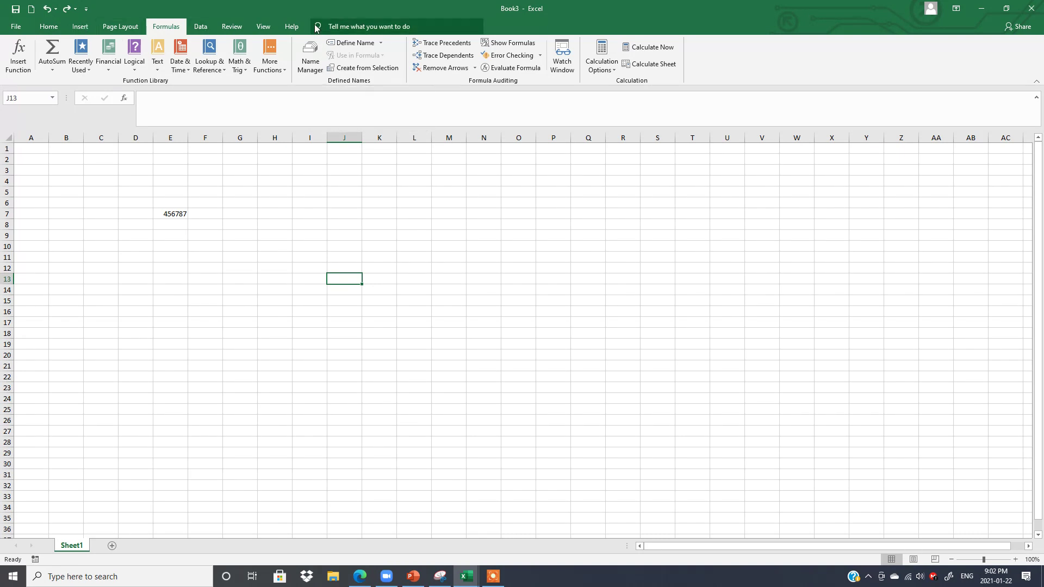
click(78, 27)
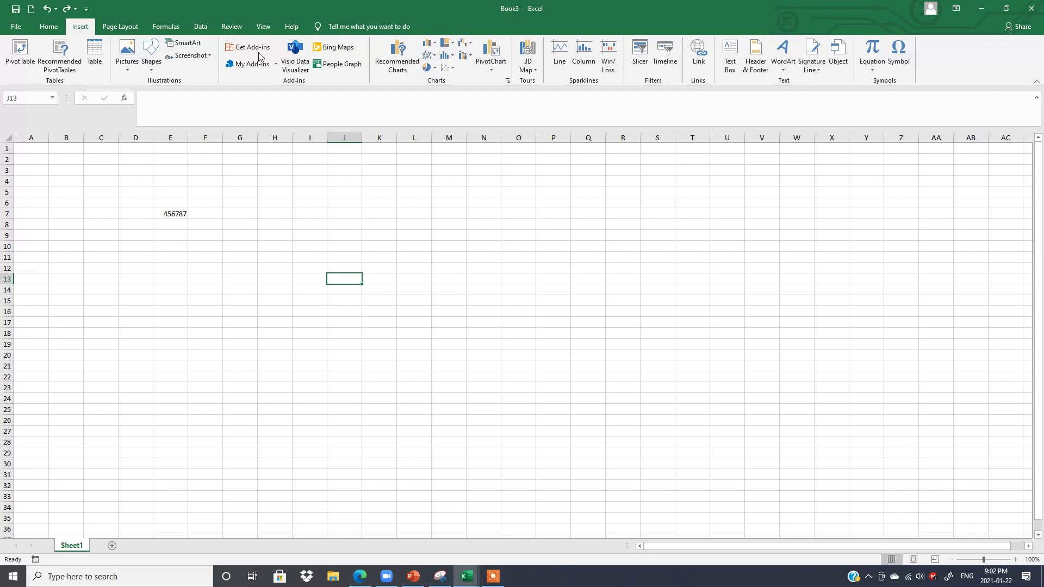
Examine the commands offered for Data, Home, View and Formulas, and the formula bar of the active cell.
click(198, 28)
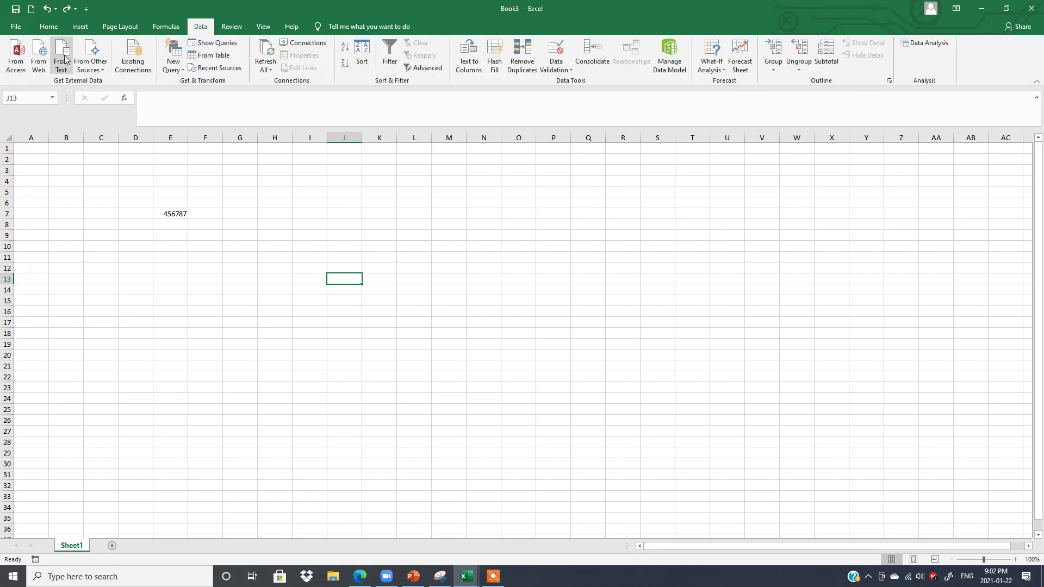
click(48, 26)
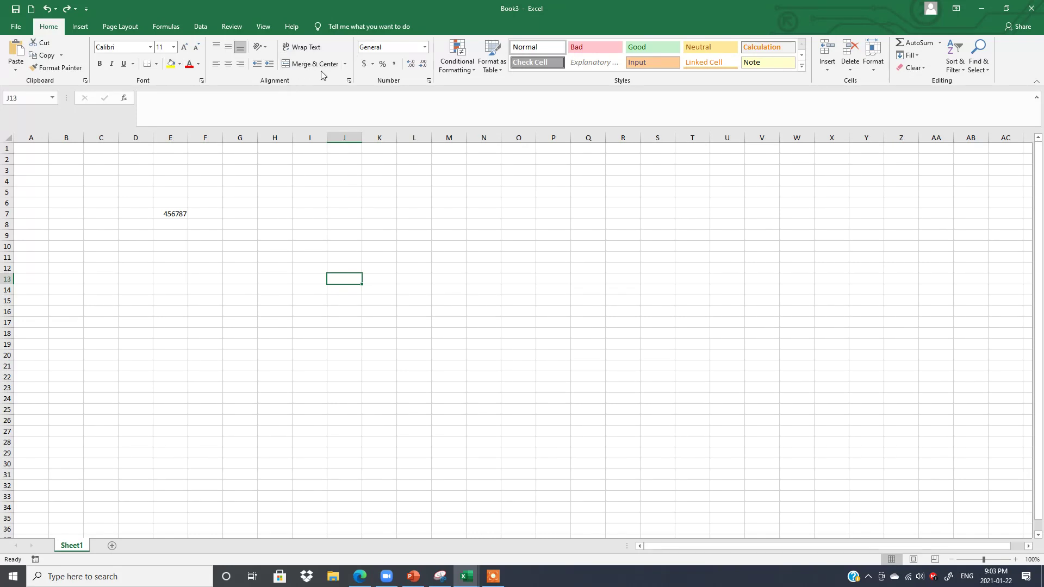
click(261, 28)
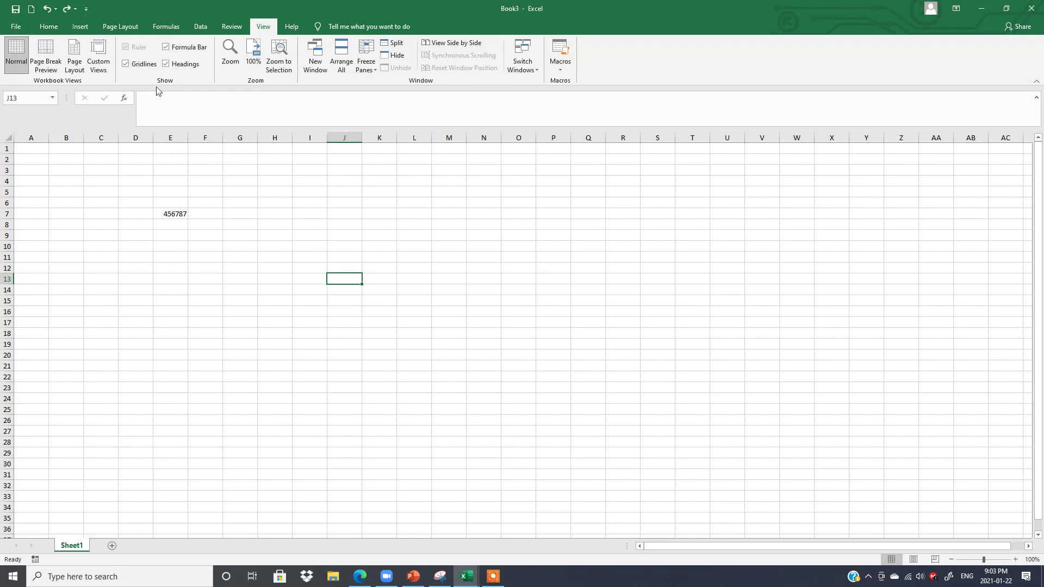
click(162, 27)
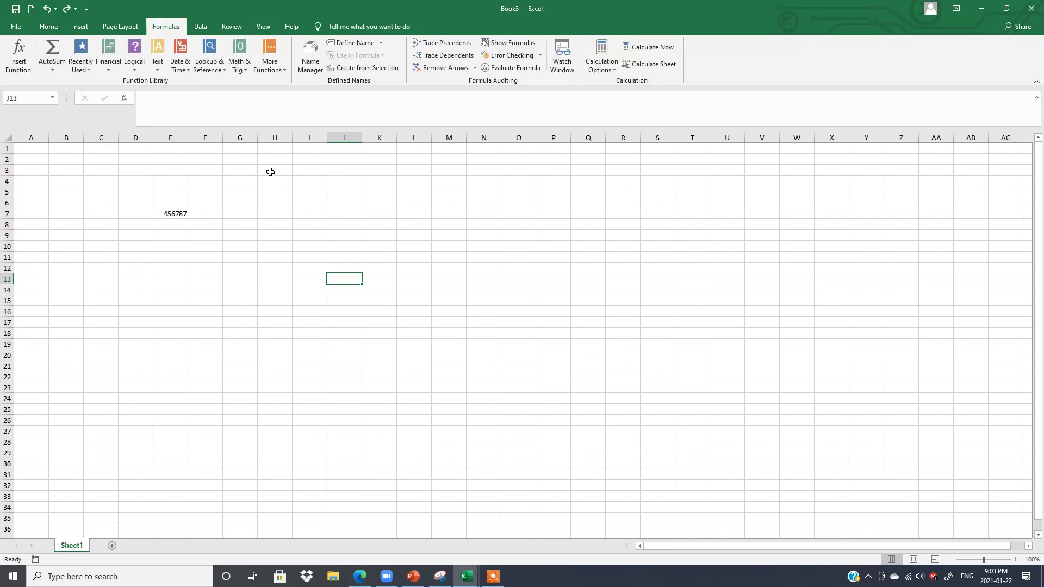
click(155, 106)
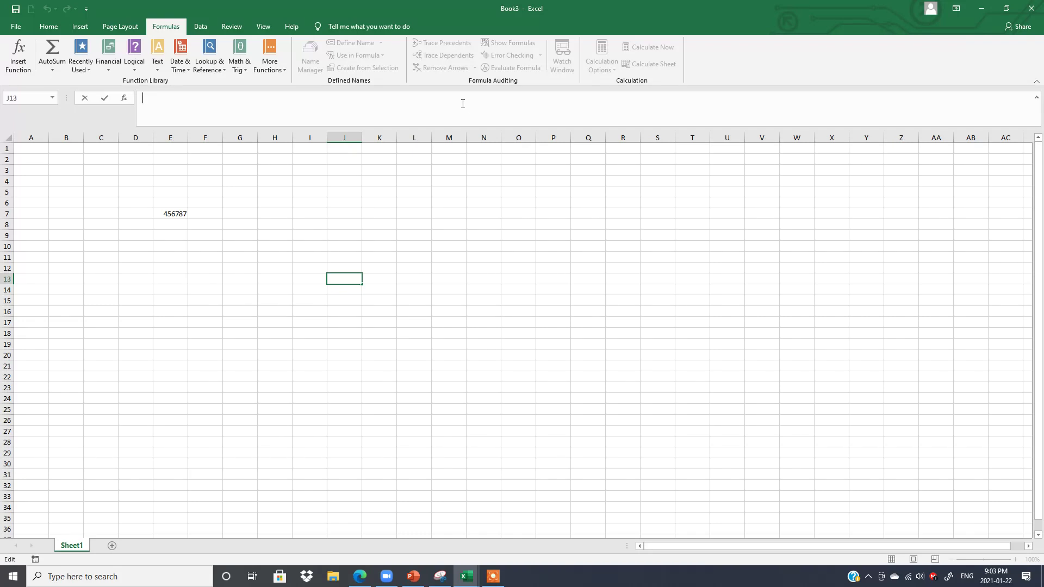
click(404, 188)
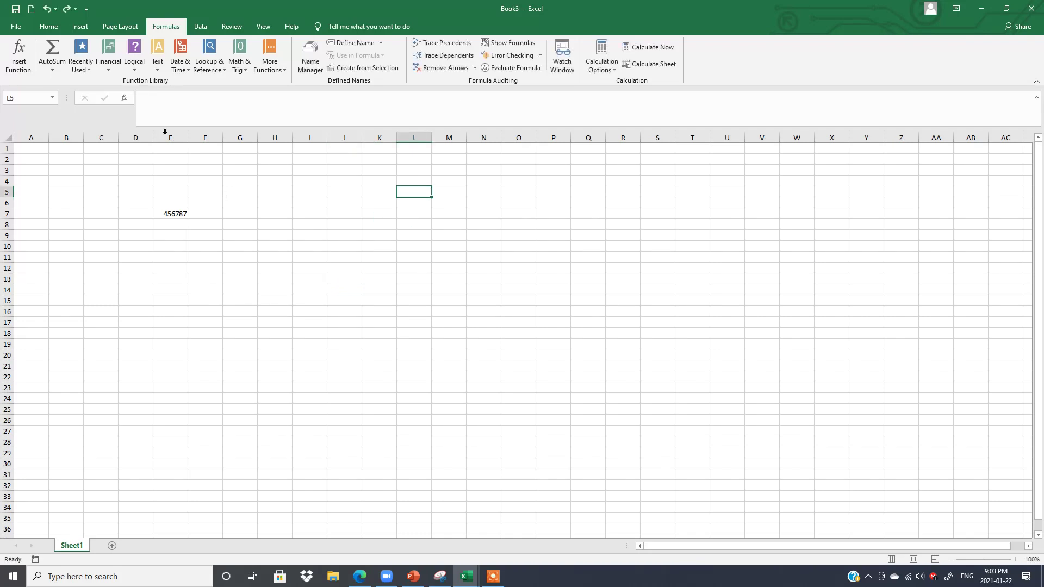
Select columns A, B, C and D one at a time to show how columns are lettered.
click(30, 138)
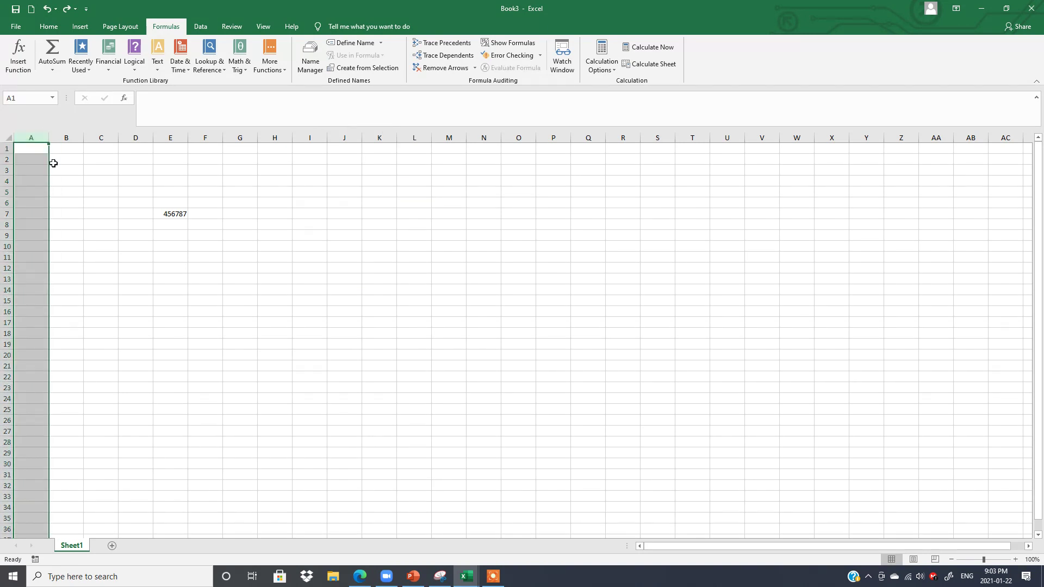
click(66, 137)
click(101, 137)
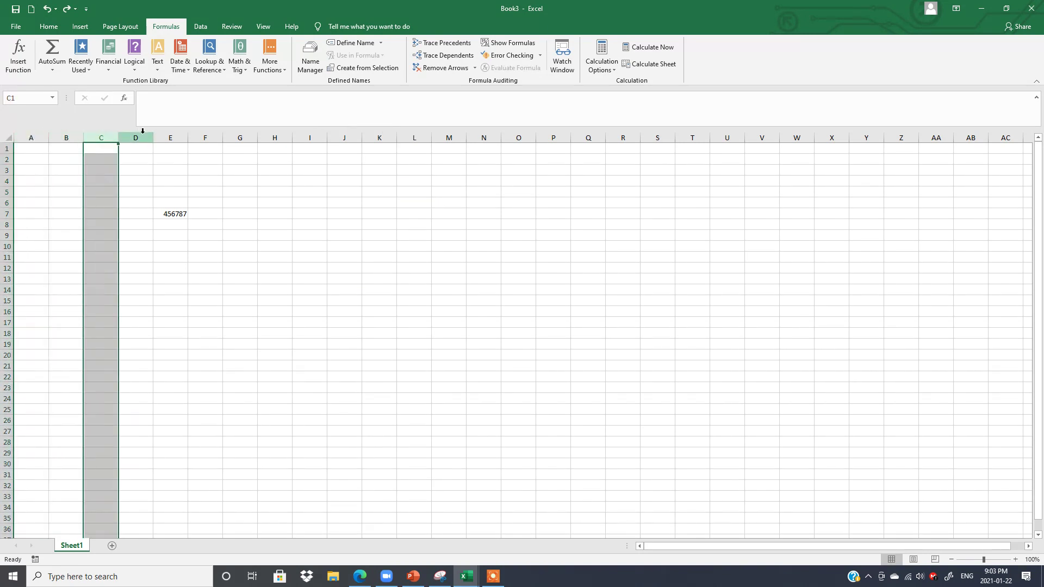
click(141, 136)
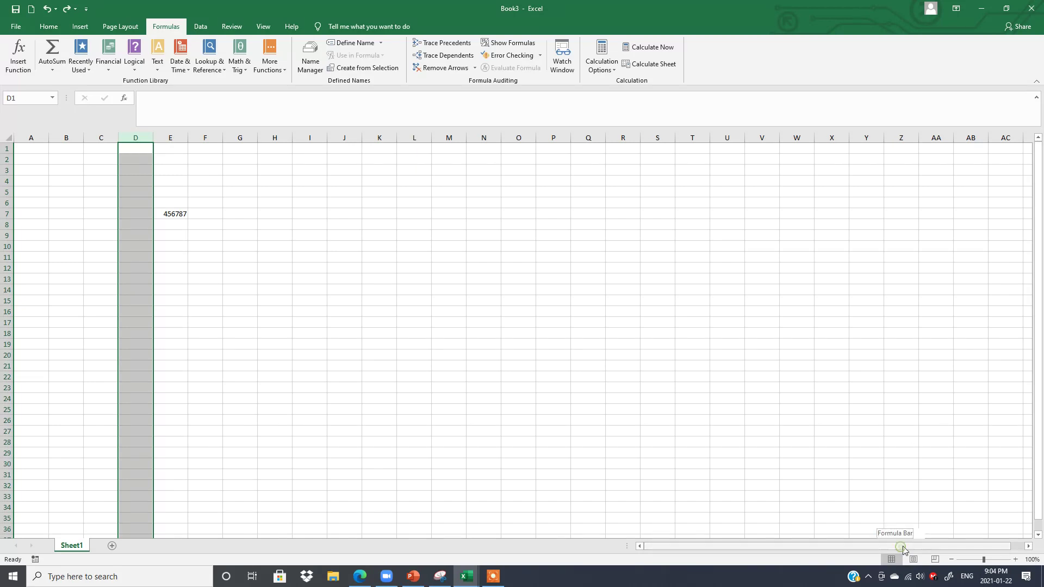
scroll(902, 548, right, 1)
scroll(973, 540, left, 1)
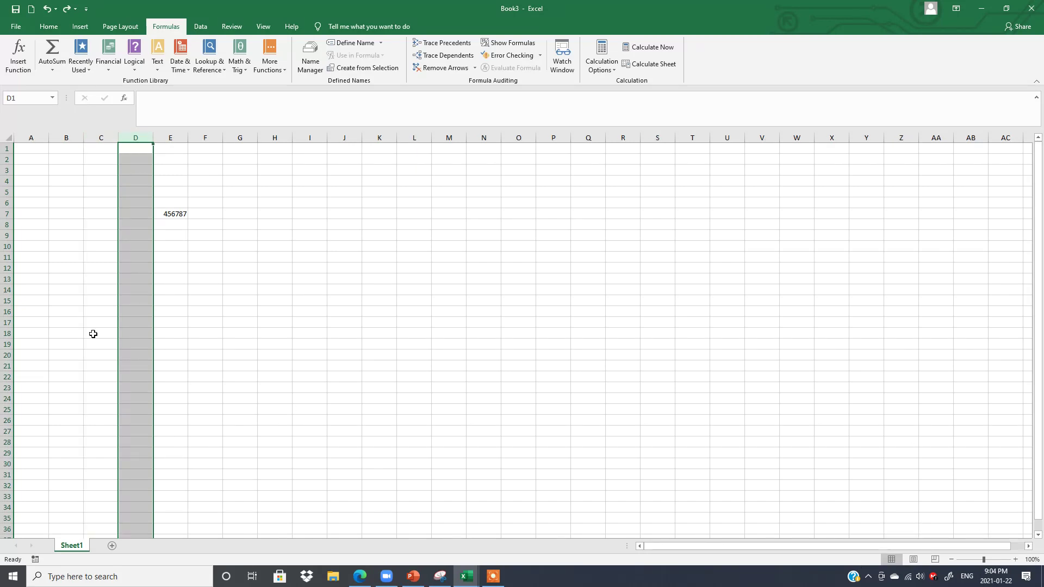
Select rows 2, 4 and 8 one at a time, finishing on cell N27.
click(7, 160)
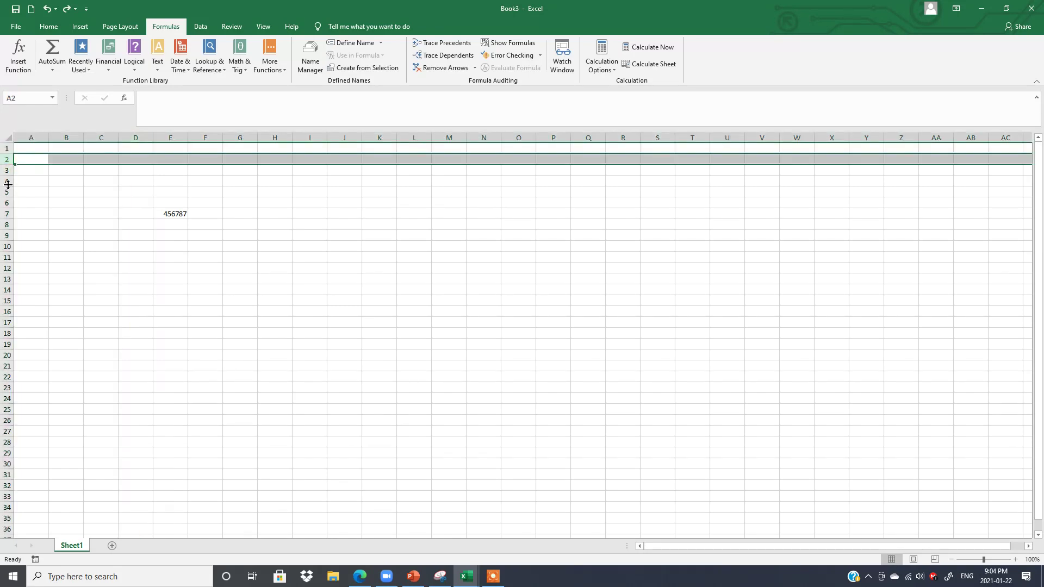
click(7, 181)
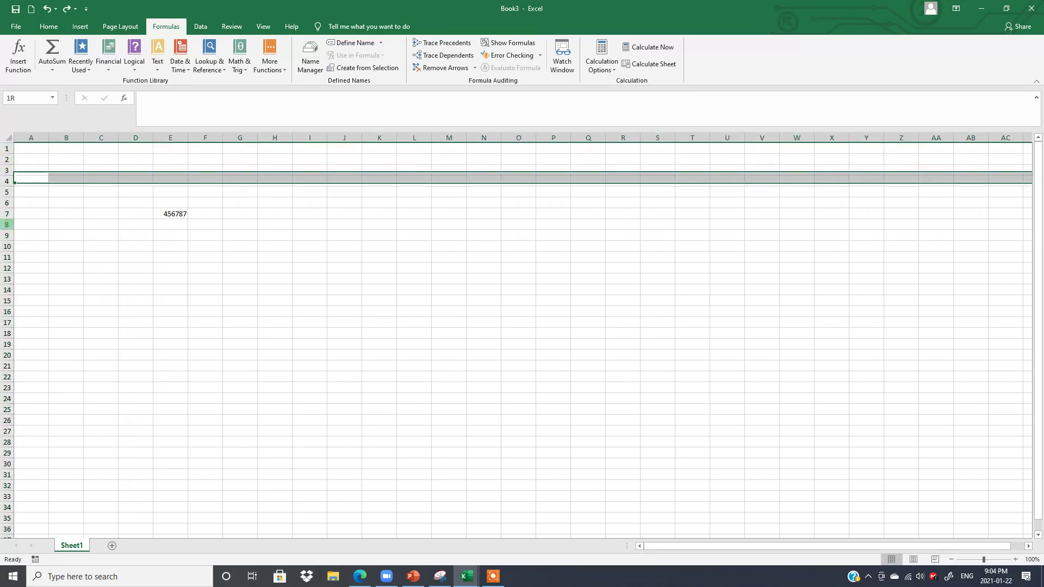
click(7, 224)
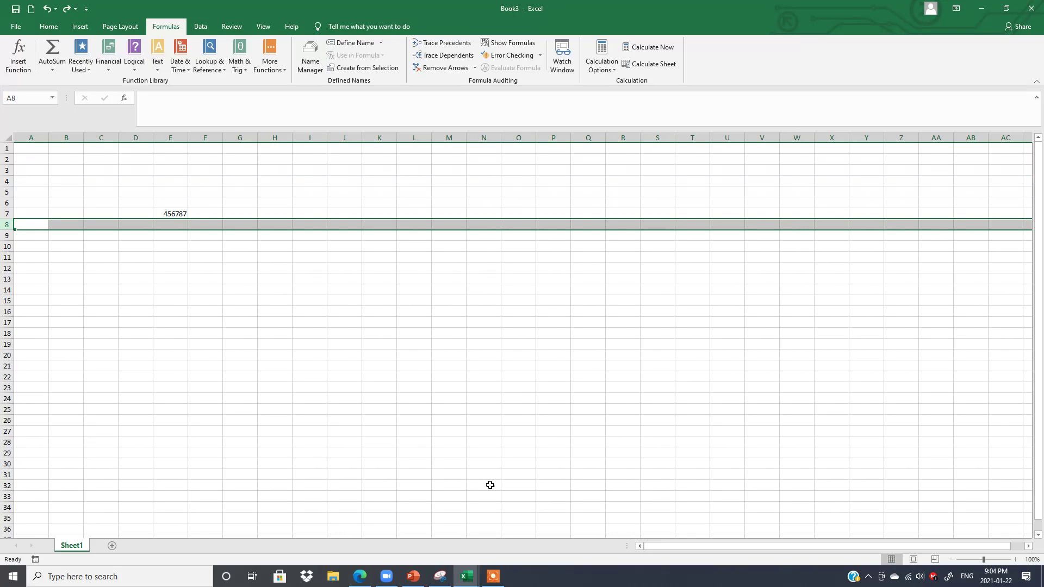
click(468, 429)
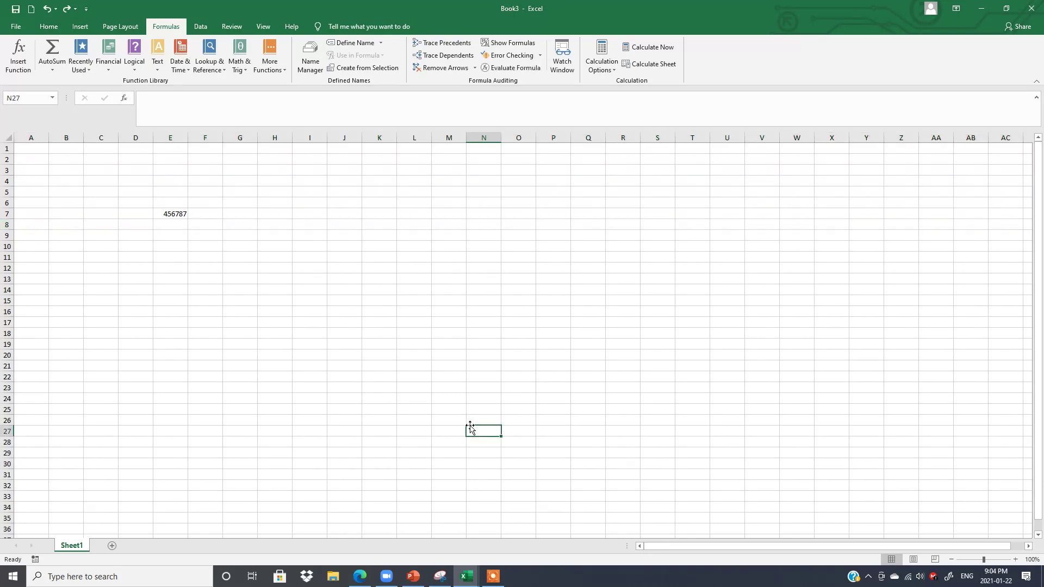
Shorten the number in cell E7 to 456.
click(166, 212)
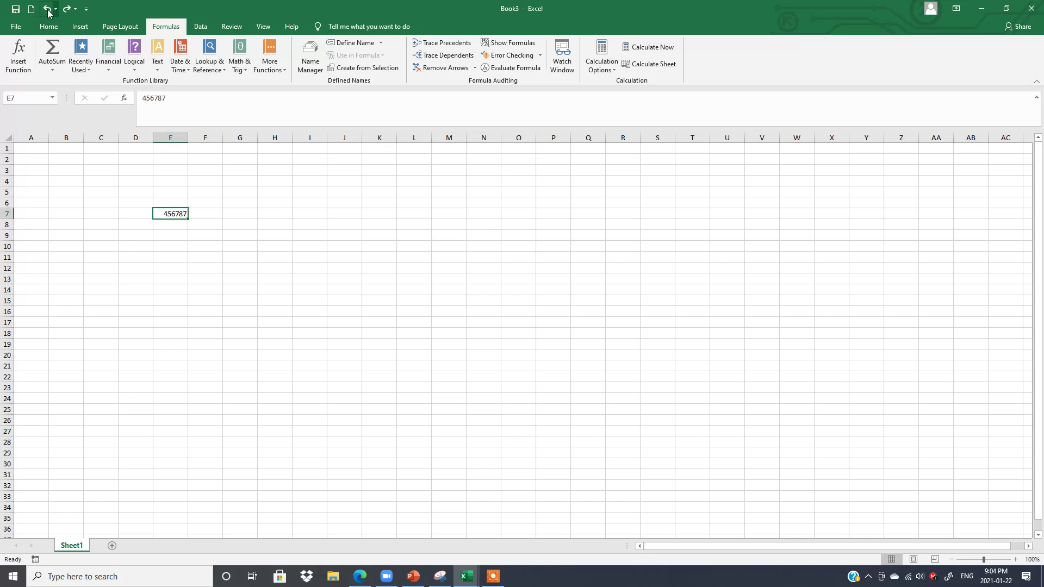
click(49, 27)
double_click(170, 214)
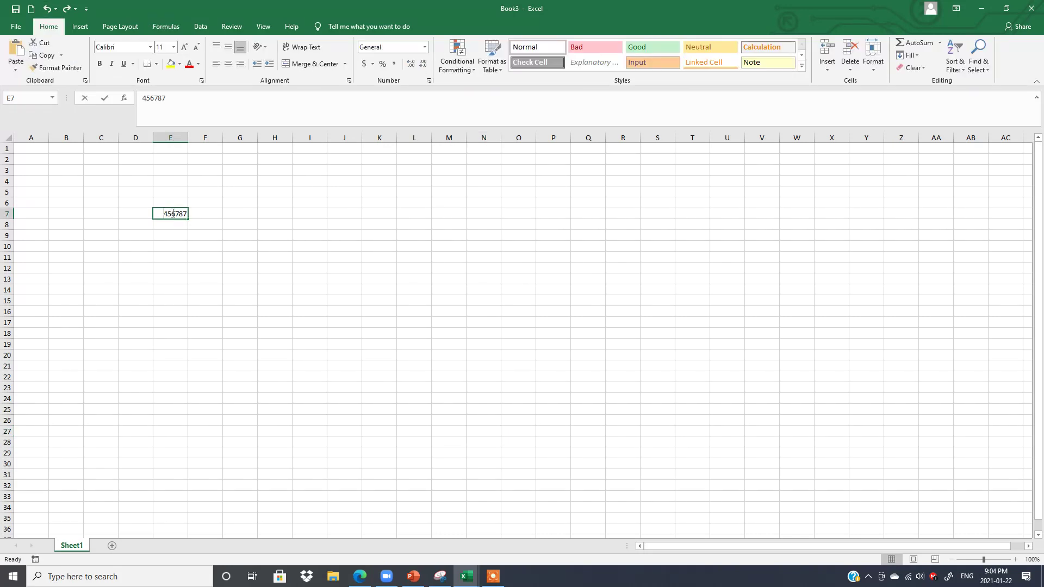
key(BackSpace)
key(BackSpace)
key(BackSpace)
Enter 76 in cell E8, 76 in cell H10 and 54 in cell I5.
click(175, 225)
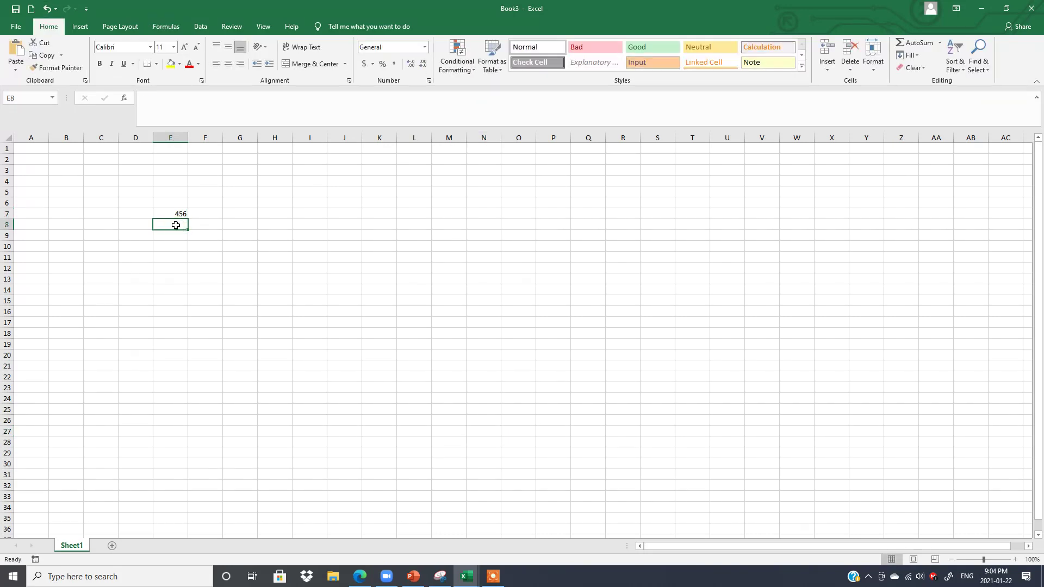
text(76)
click(281, 247)
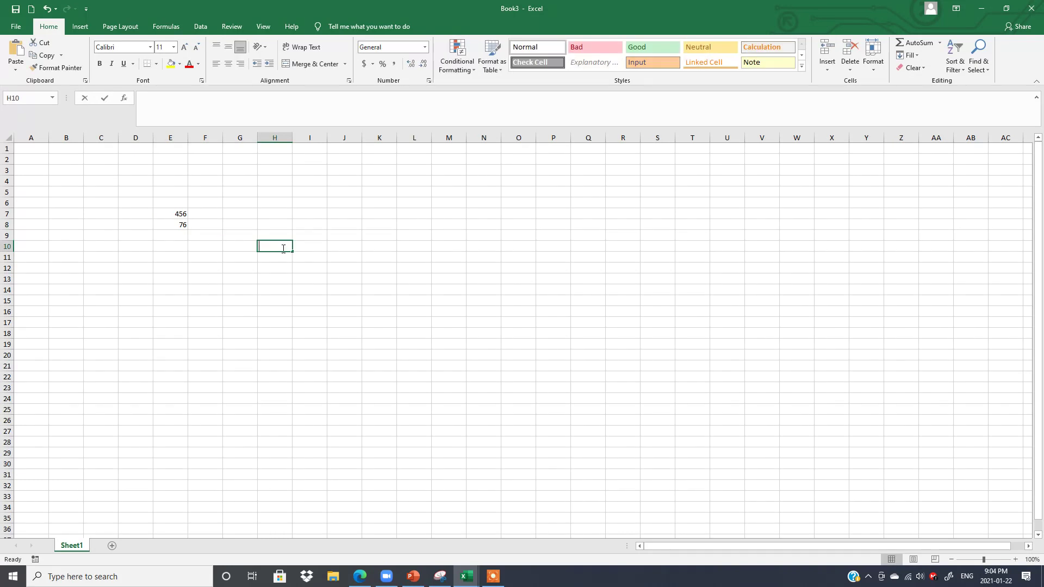
text(76)
click(319, 280)
click(305, 193)
text(54)
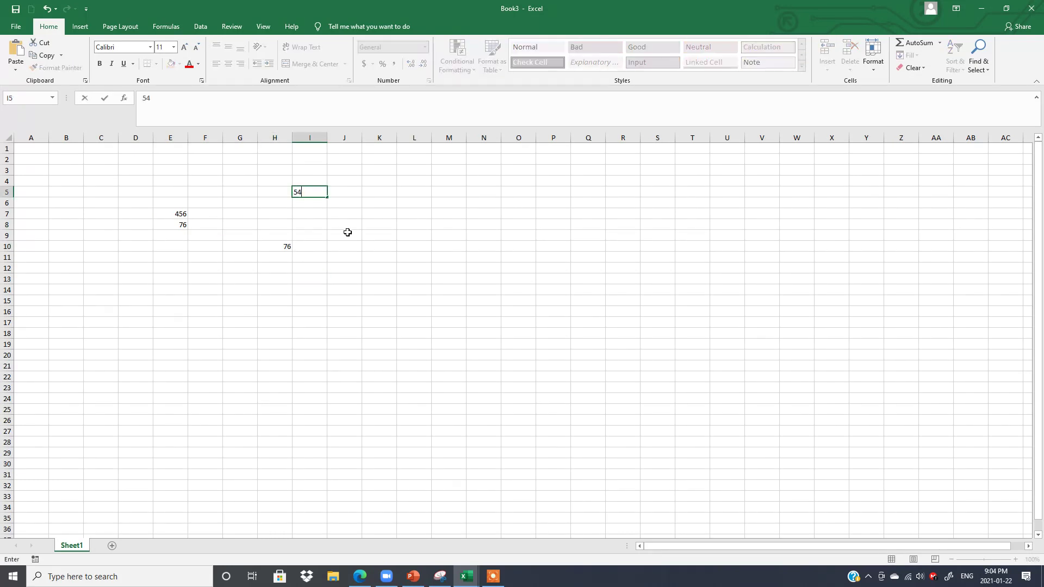
click(344, 235)
Format the range E4:I13 as bold with font size 24.
drag(173, 181, 321, 280)
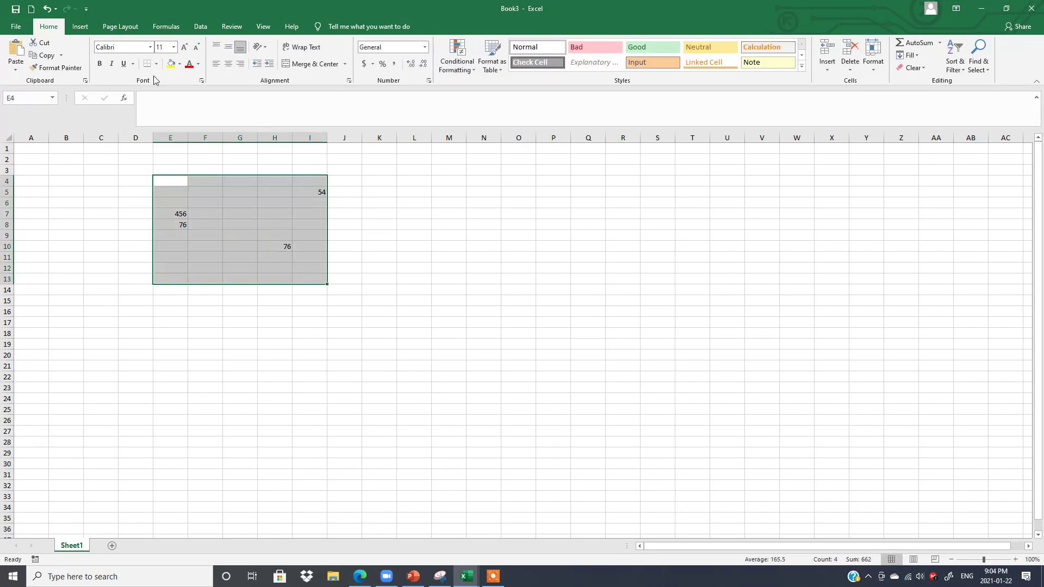
click(99, 64)
click(175, 48)
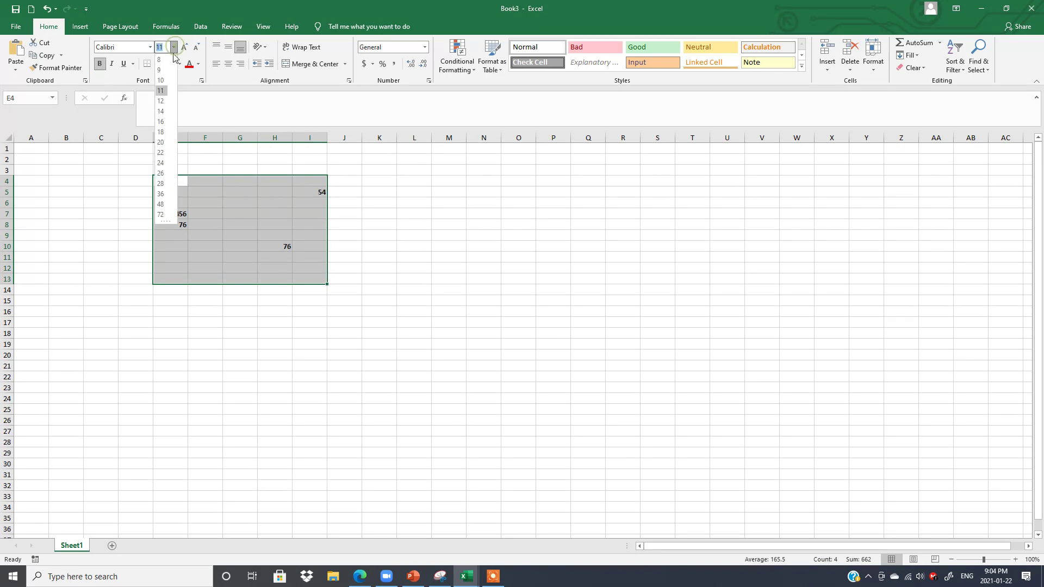
click(163, 164)
click(463, 279)
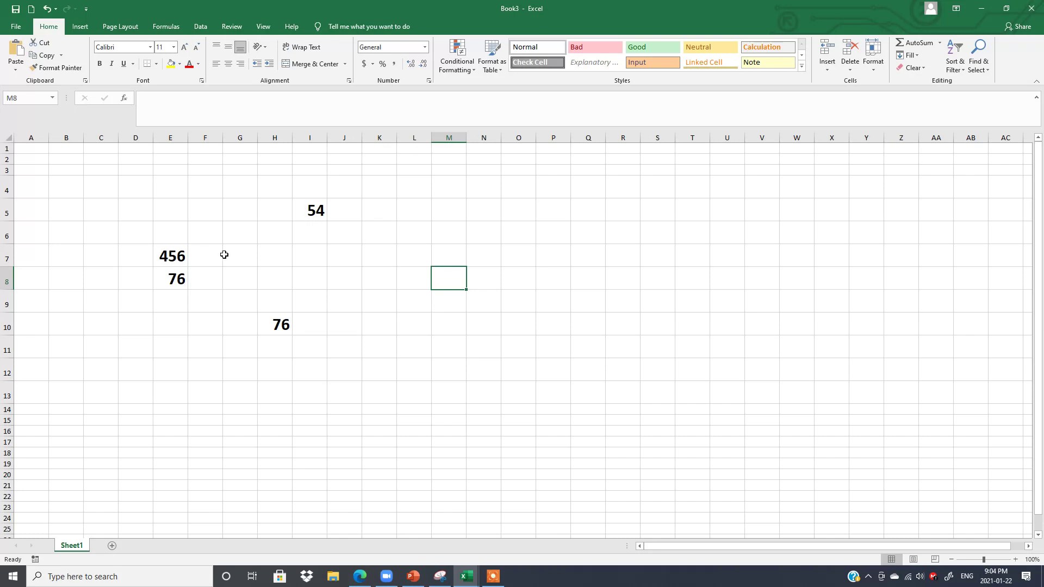
Select the filled cell E7 and the blank cells O4 and M8 to view individual cells.
click(163, 257)
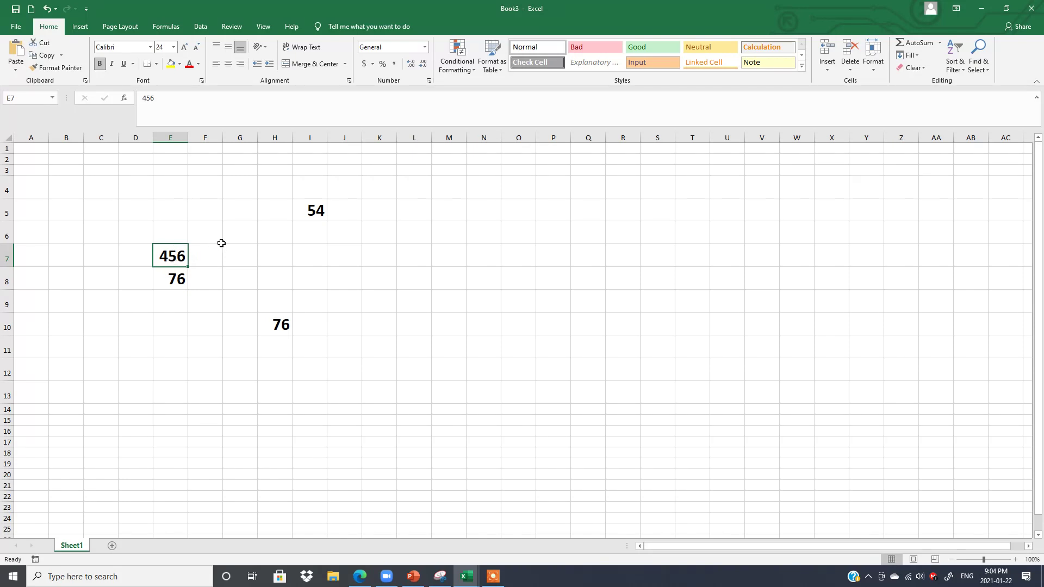
click(519, 187)
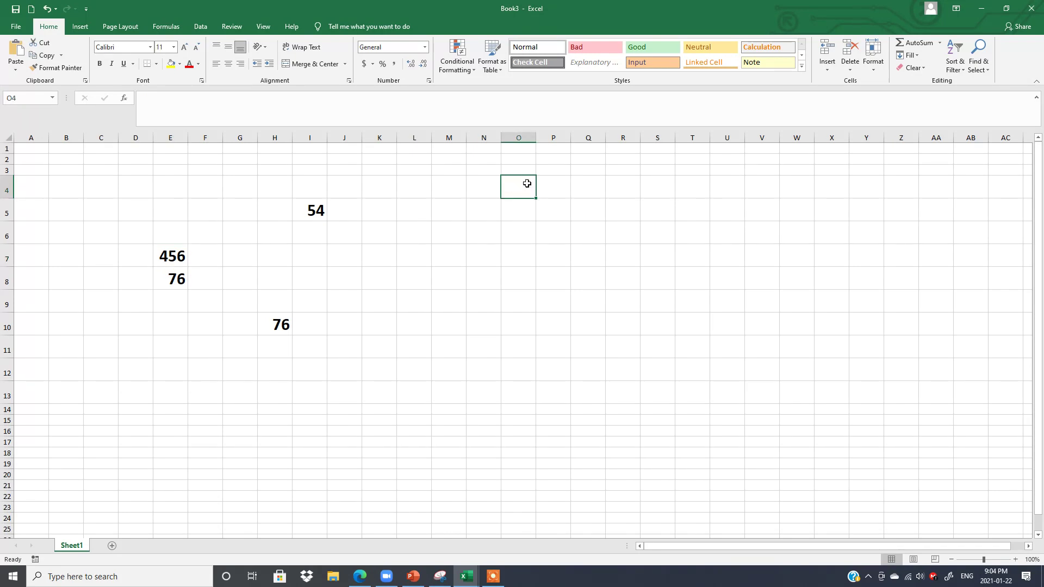
click(443, 274)
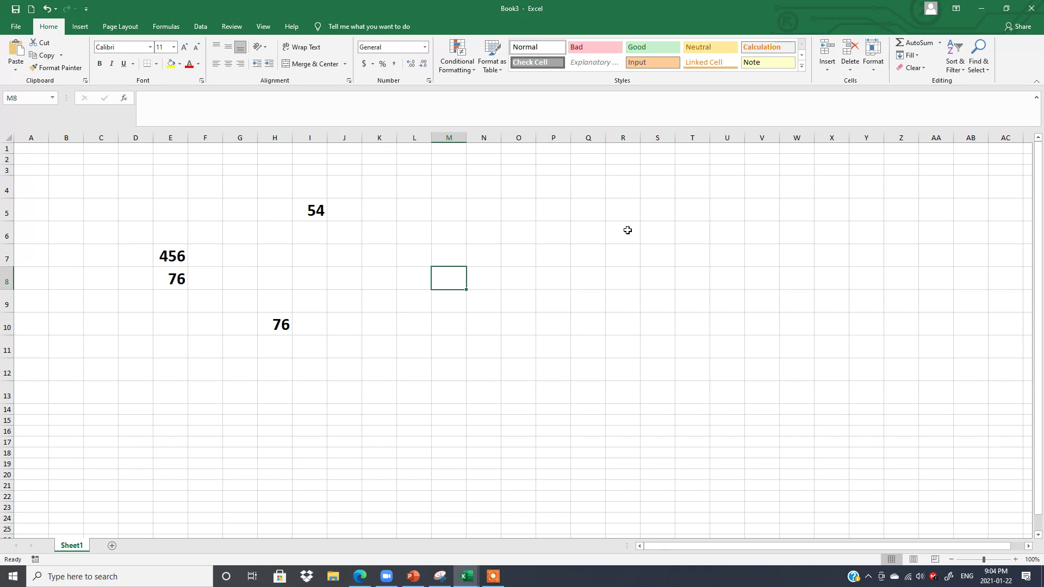
Highlight columns K and N and rows 4 and 7 individually, finishing on the single cell O7.
click(384, 136)
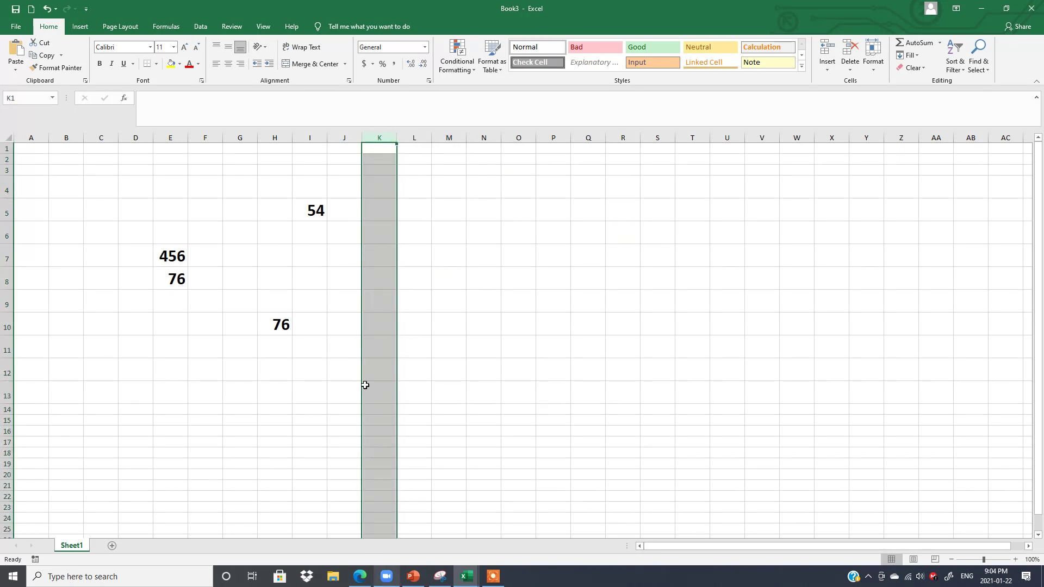
click(482, 137)
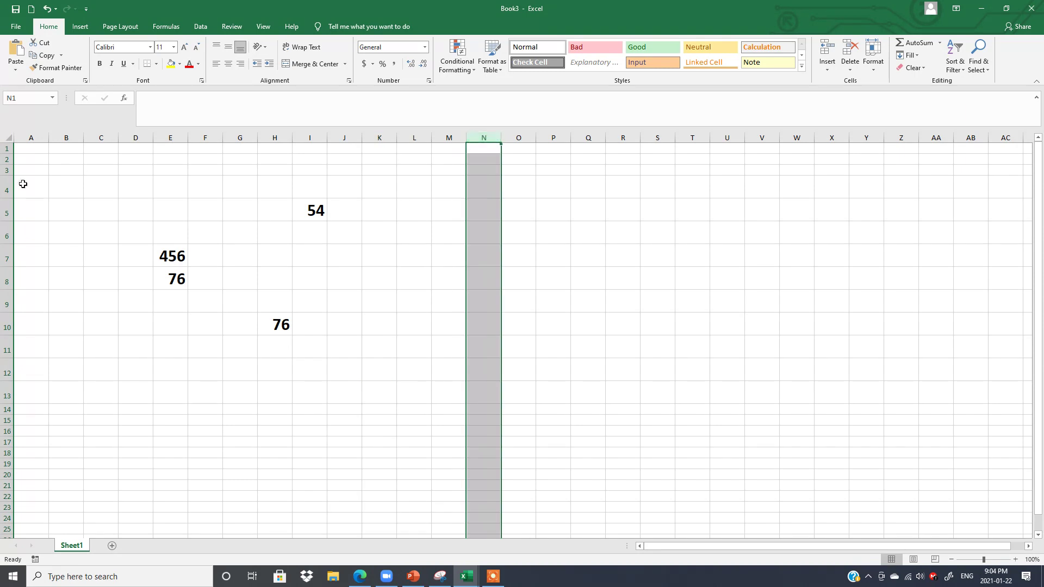
click(6, 187)
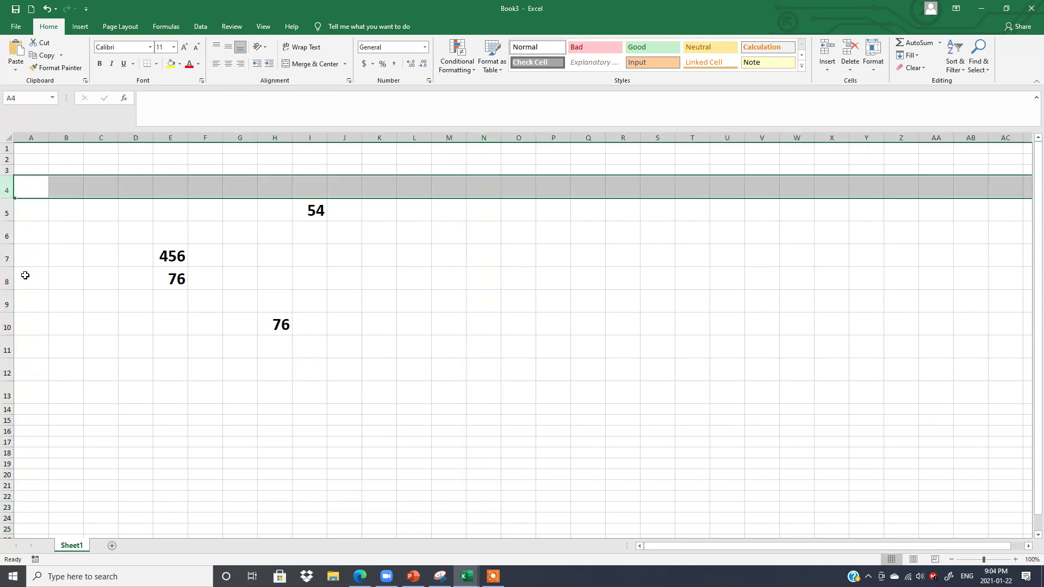
click(9, 259)
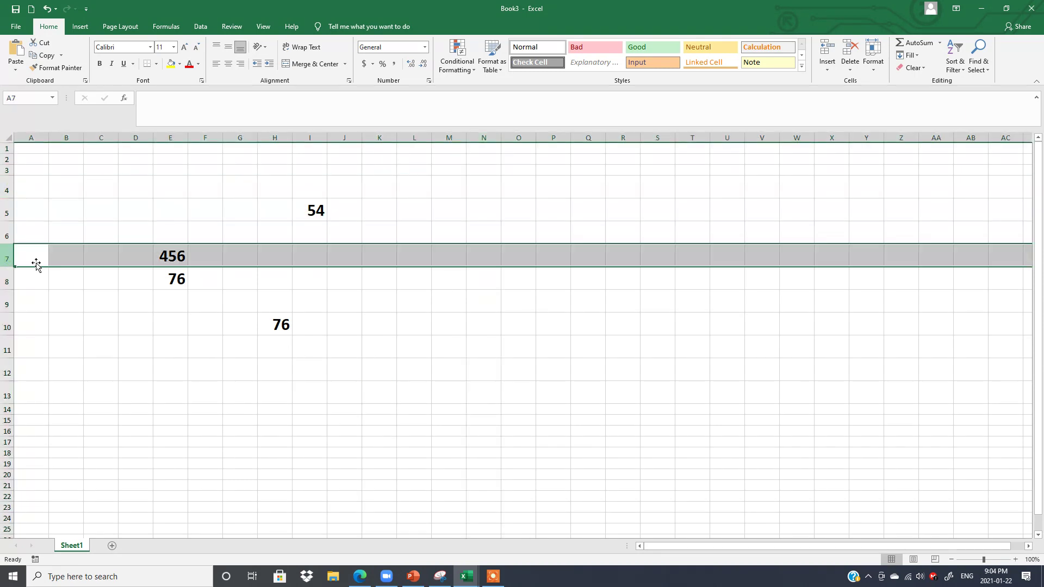
click(472, 329)
click(481, 253)
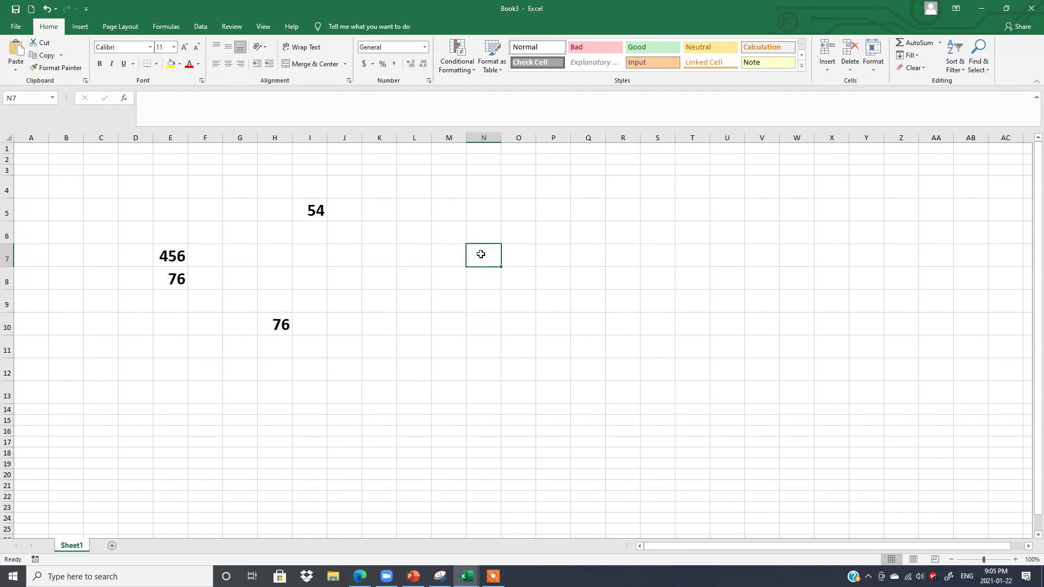
click(520, 256)
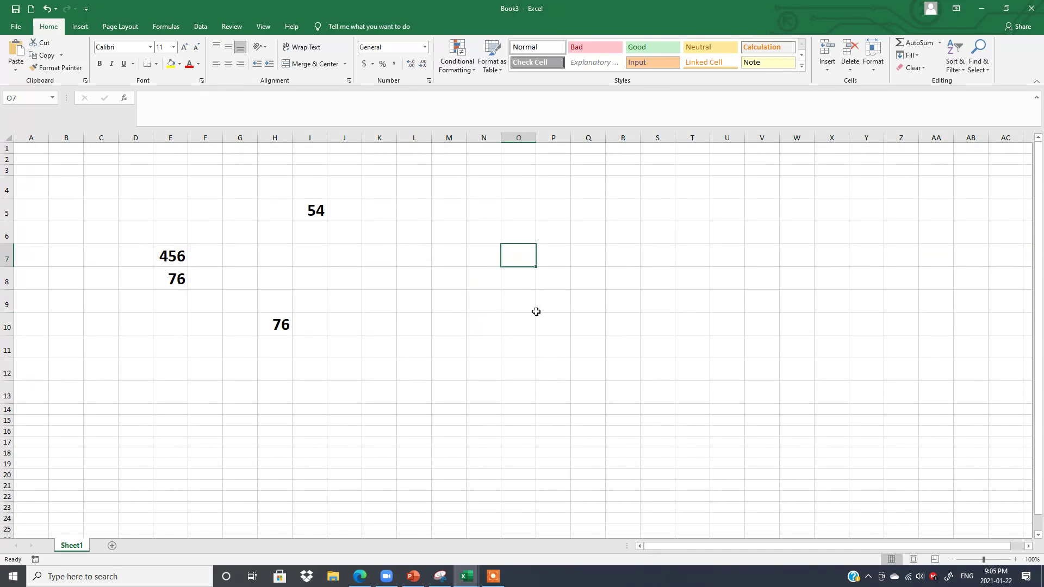
Identify the addresses of the cells containing 54 and the lower 76, highlighting row 5 in between.
click(312, 210)
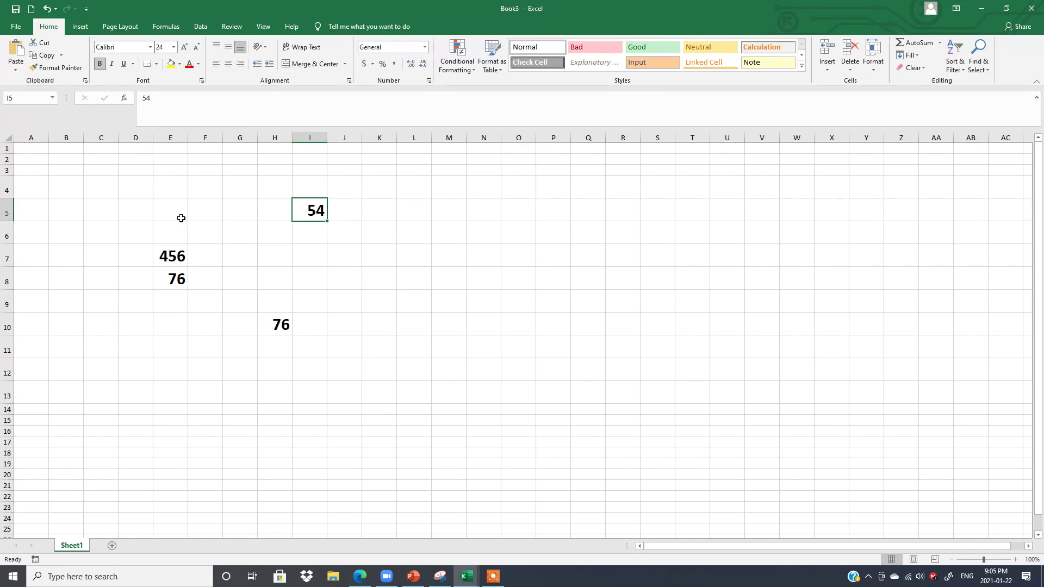
click(7, 212)
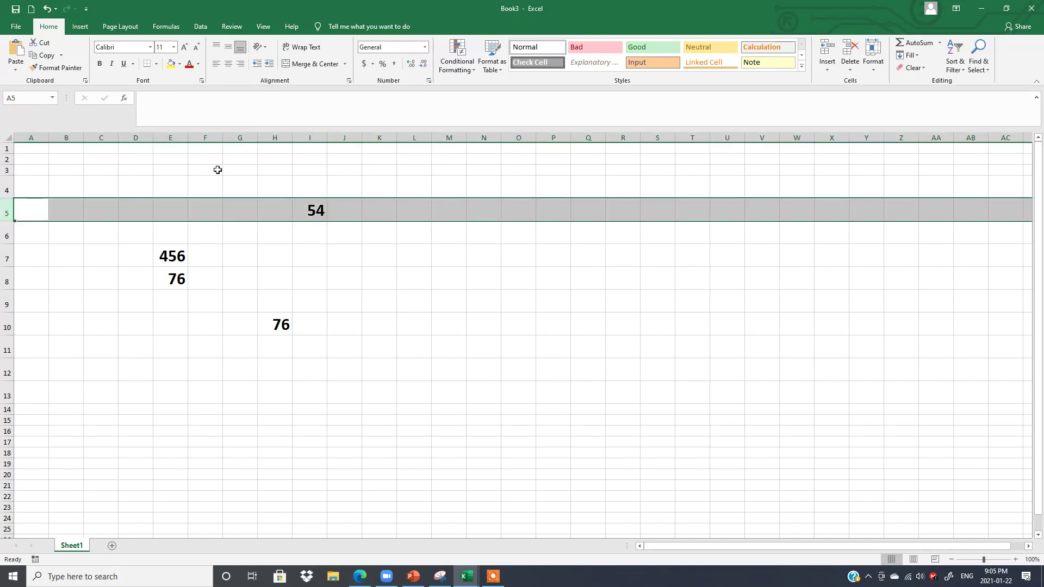
click(308, 206)
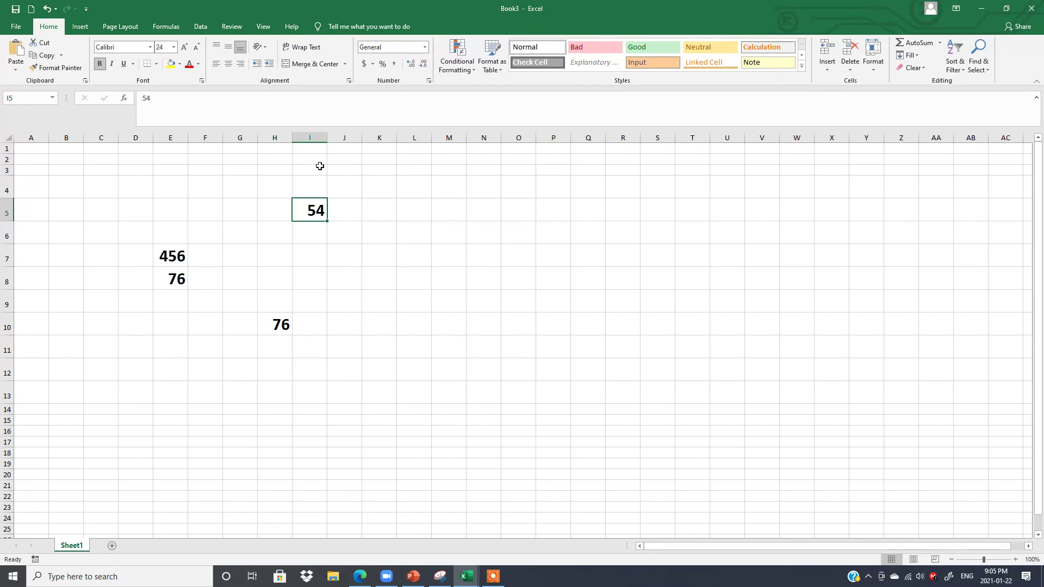
click(275, 325)
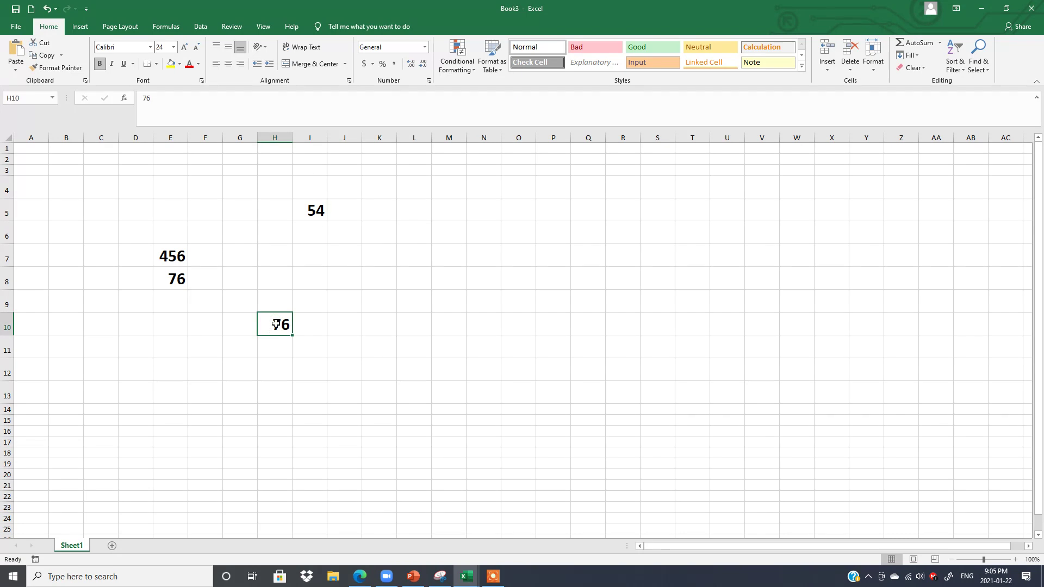
Highlight column H and row 10 individually, finishing on the single cell H10 where they intersect.
click(274, 137)
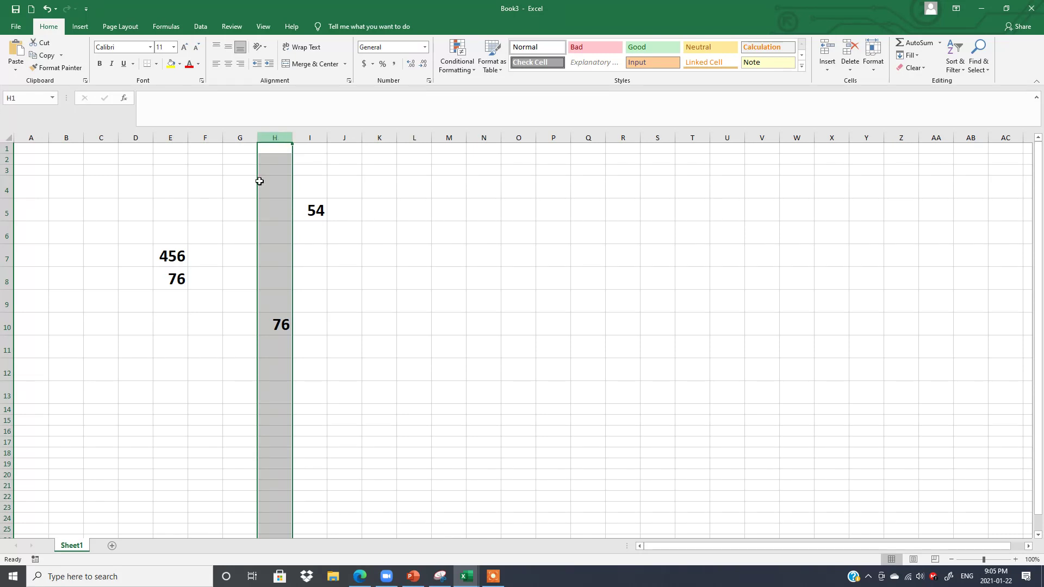
click(6, 327)
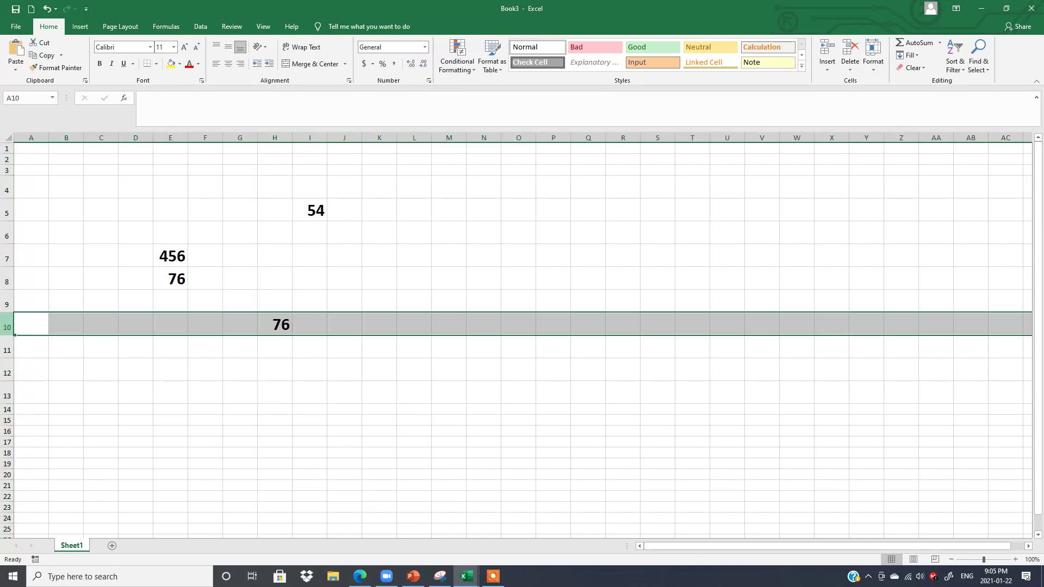
click(273, 325)
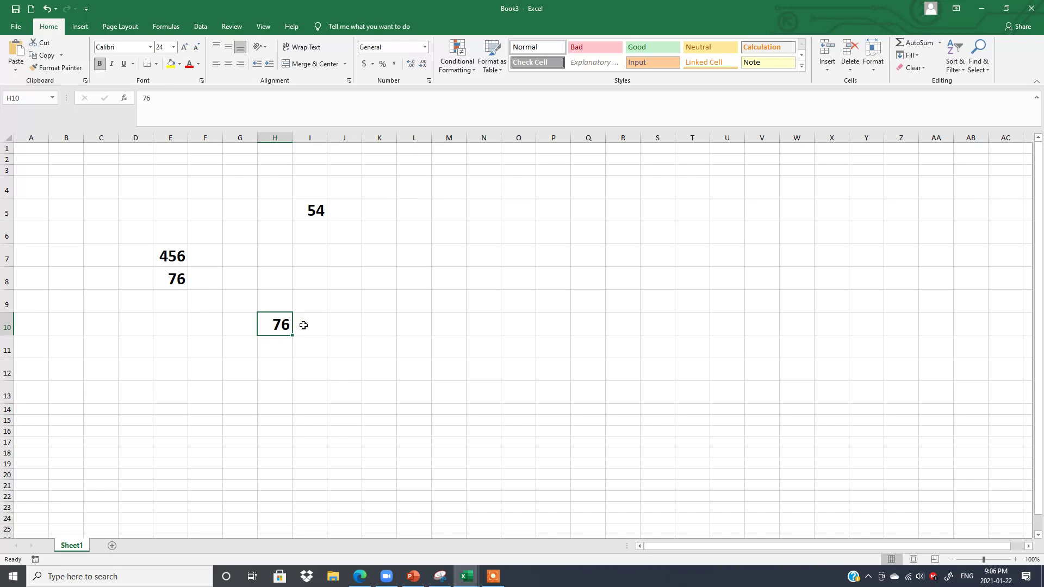
Enter 56 in cell Y17 and format it as bold with font size 22.
click(866, 440)
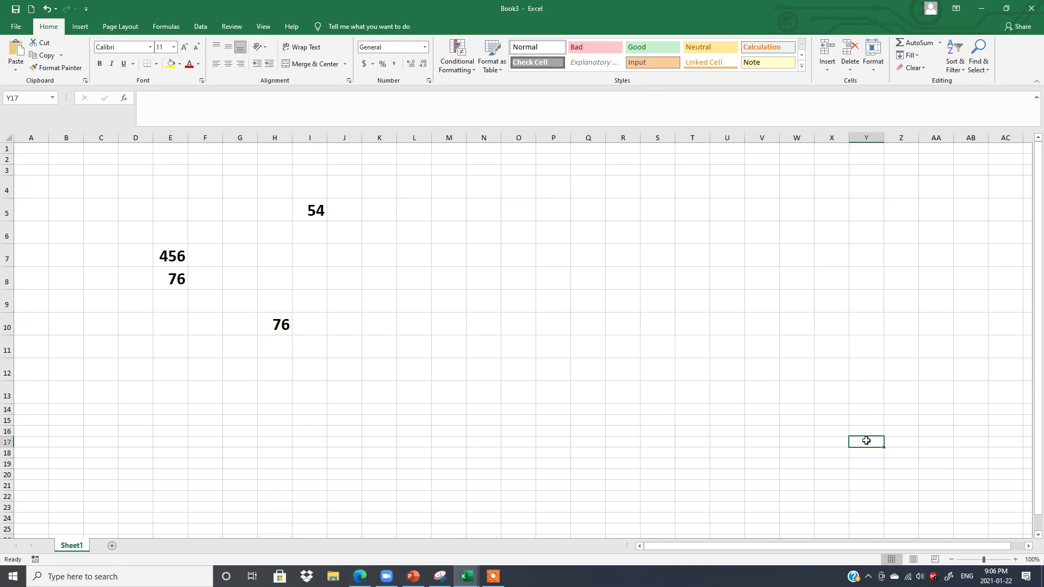
text(56)
click(866, 473)
click(865, 443)
click(100, 63)
click(174, 48)
click(160, 154)
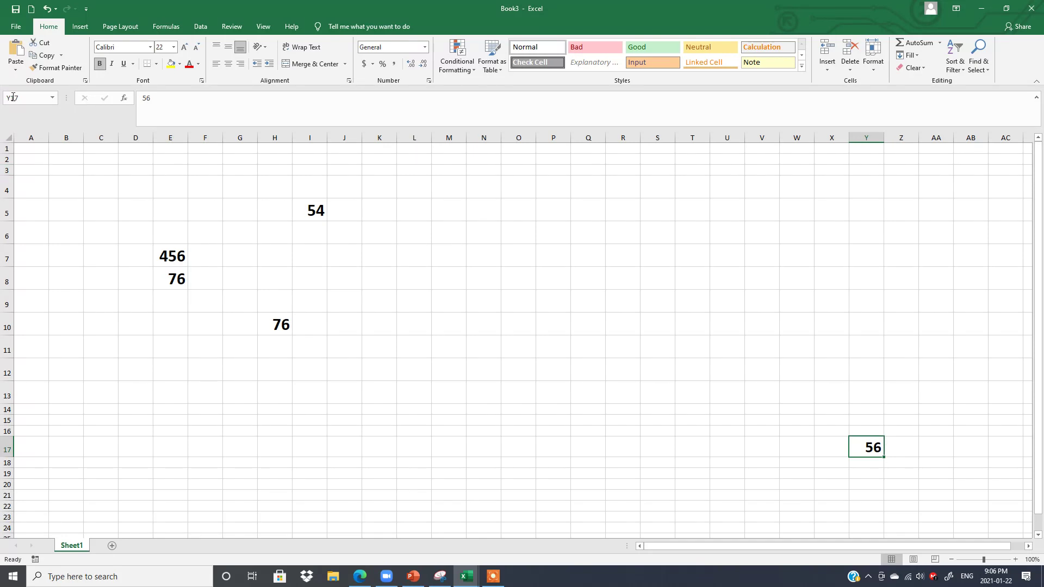
Check the cell addresses of 56, 456 and the 76 below it in the Name Box, finishing on blank cell N11.
click(30, 98)
key(Escape)
click(168, 256)
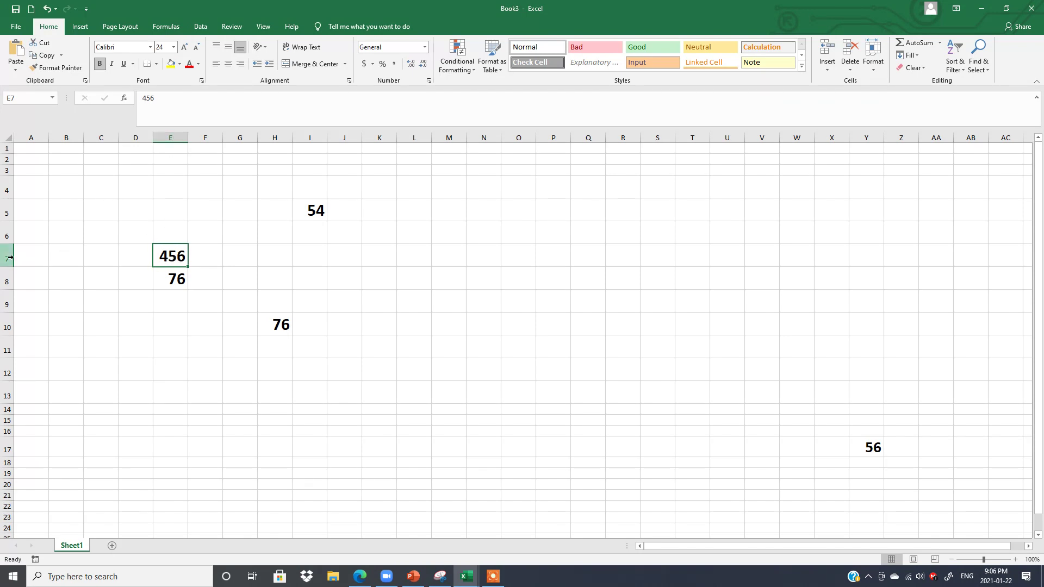
click(22, 97)
click(28, 99)
click(167, 280)
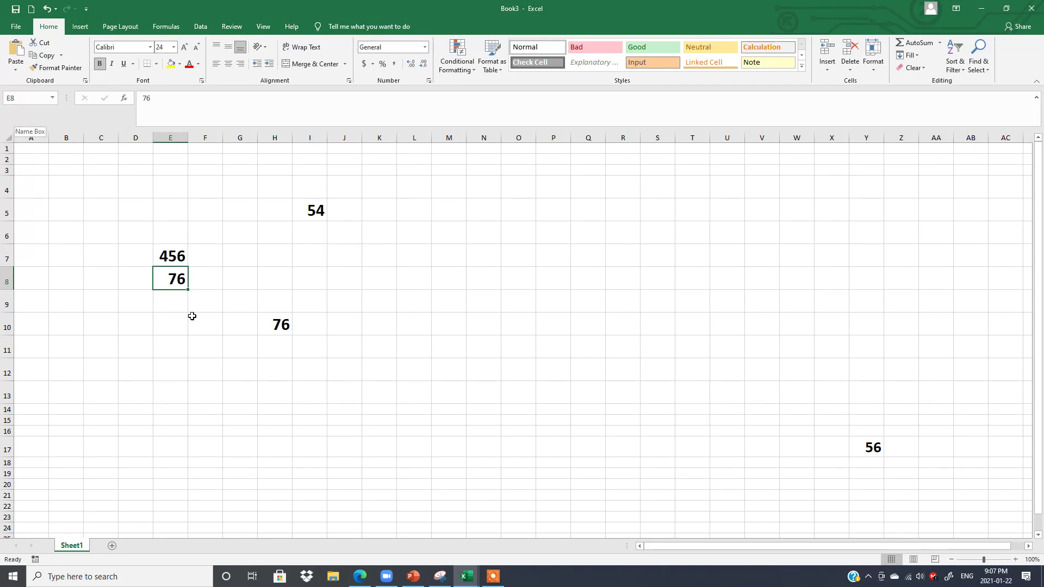
click(495, 349)
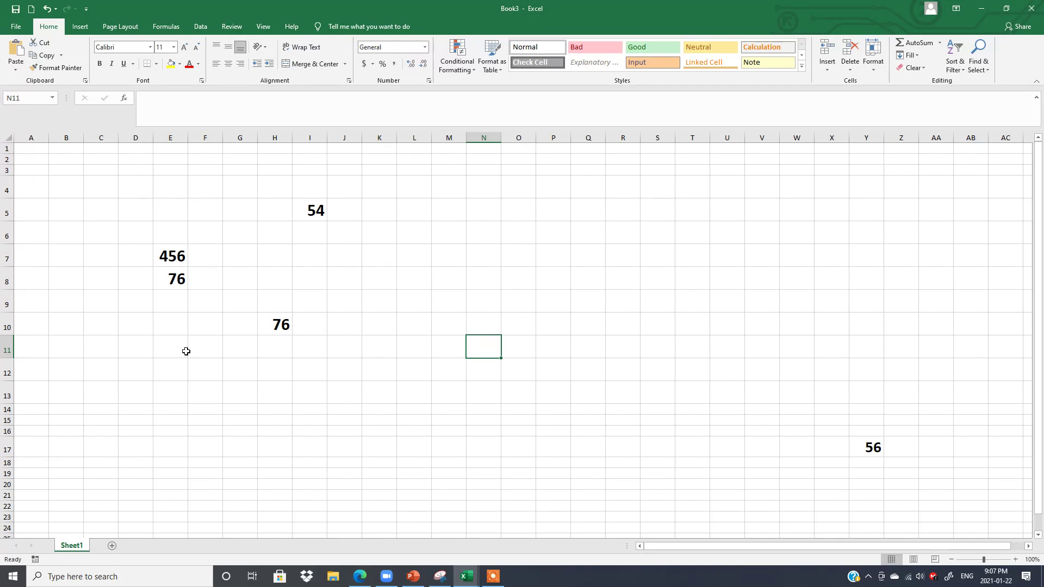
Add a second worksheet and enter 3543 in E14, 654654 in F20 and 7567 in J14.
click(113, 546)
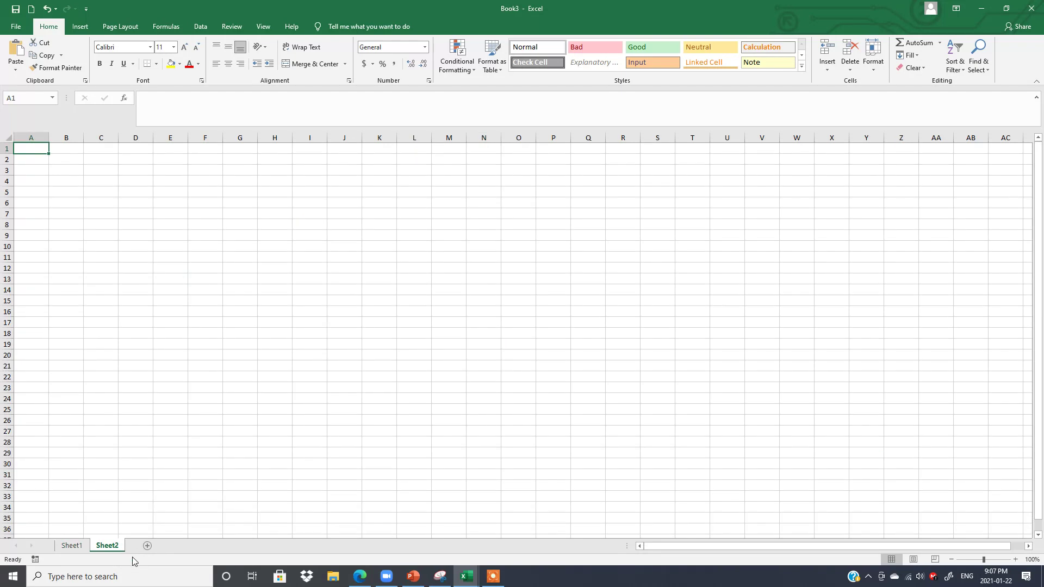
click(171, 287)
text(3543)
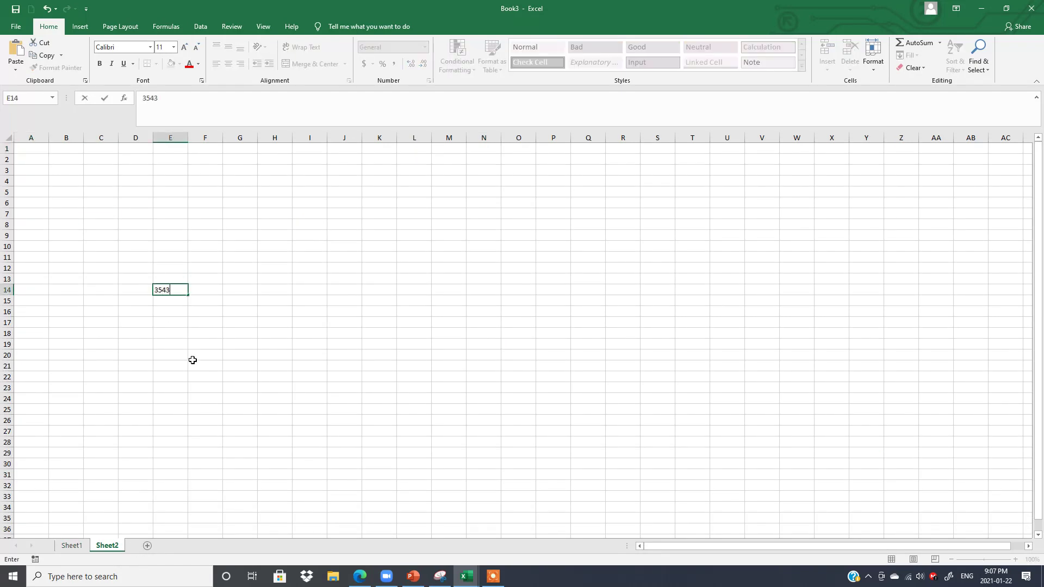
click(192, 359)
text(654654)
click(330, 288)
text(7567)
click(438, 374)
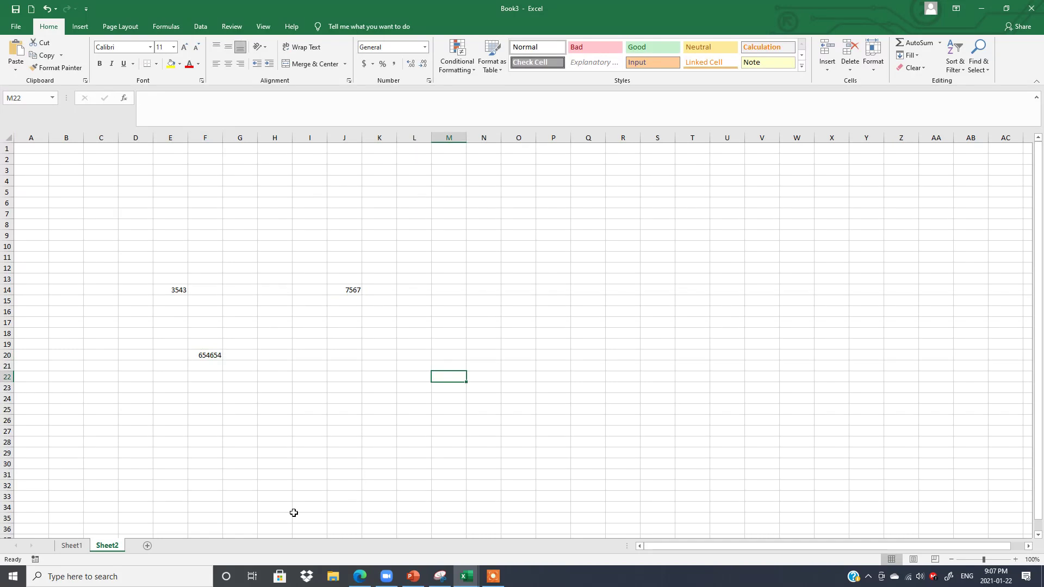
Add a third worksheet and enter 46 in E7, 87687 in G11 and 87 in M11.
click(147, 546)
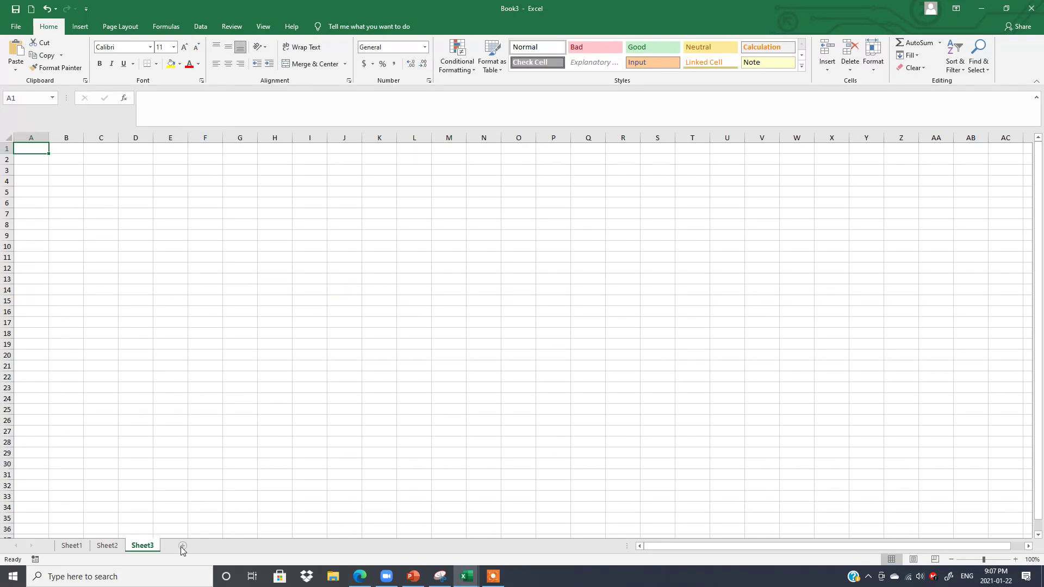
click(176, 213)
text(46)
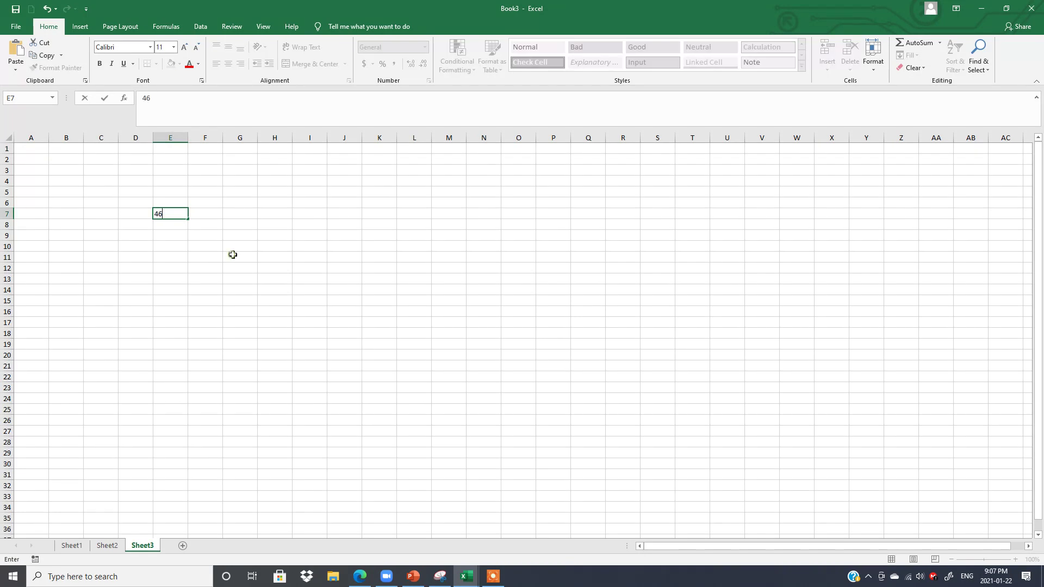
click(233, 255)
text(87687)
click(438, 258)
text(87)
click(398, 190)
click(622, 355)
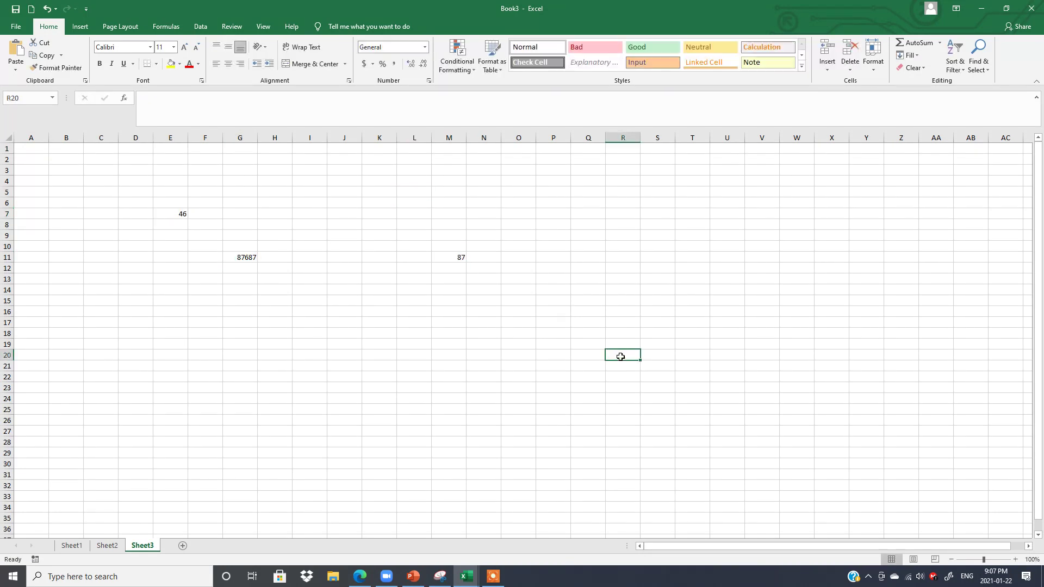
Rename the worksheet Sheet1 as Practice.
click(72, 546)
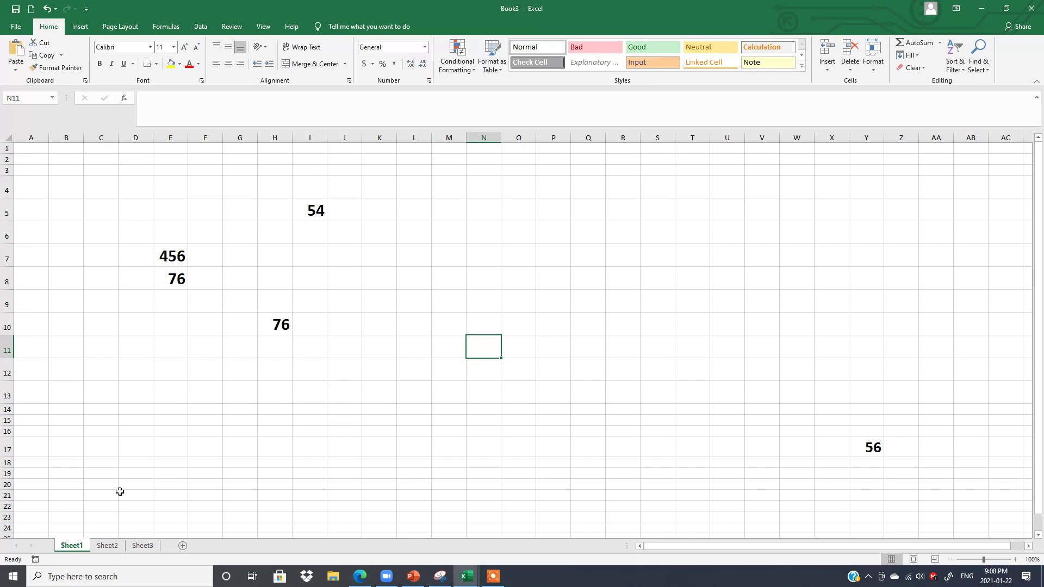
double_click(70, 546)
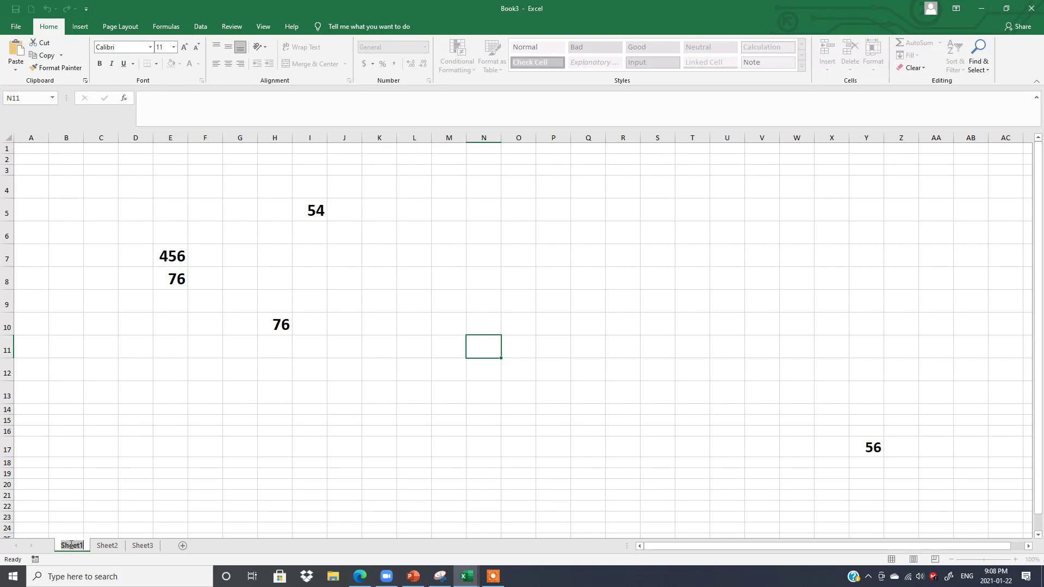
text(Prac)
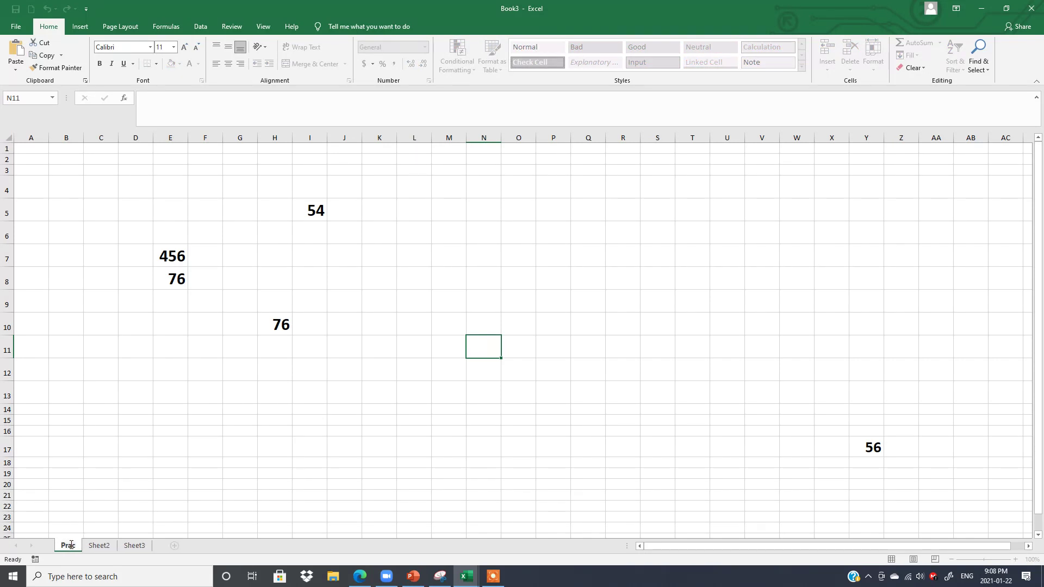
text(tice)
click(165, 484)
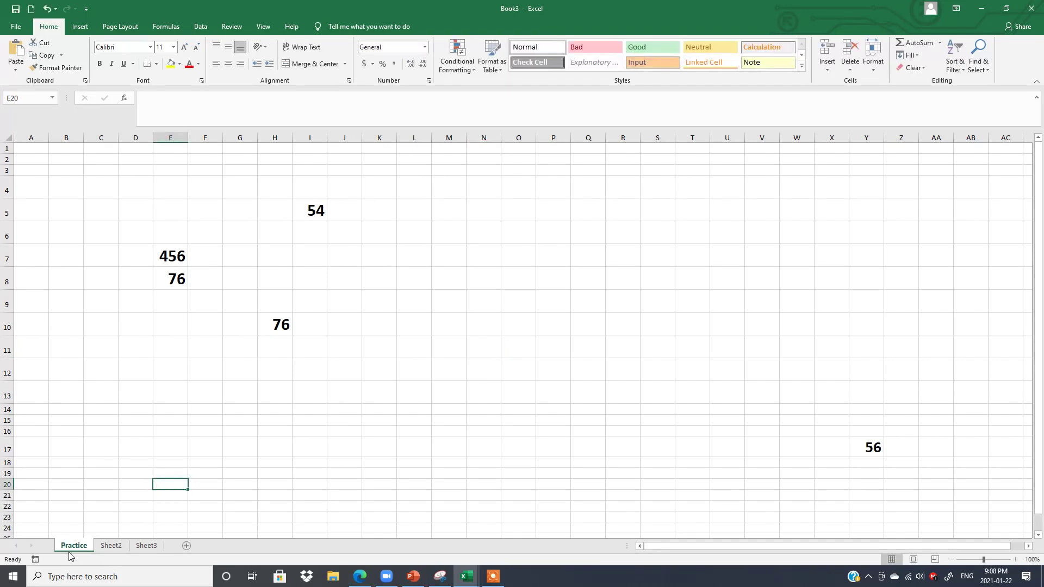
Rename the worksheet Sheet2 as Practice 2 and Sheet3 as P3.
click(114, 545)
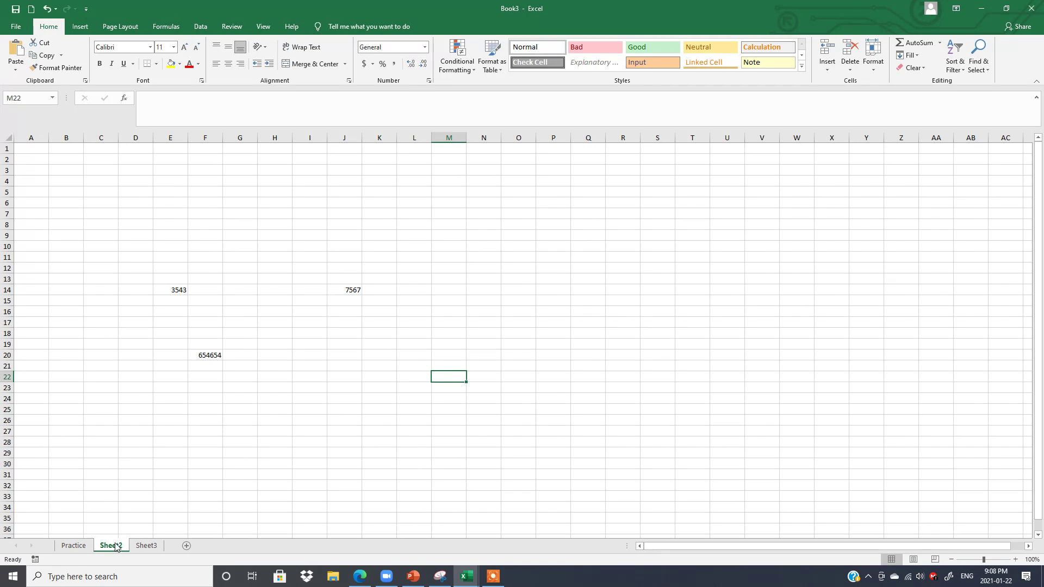
right_click(115, 545)
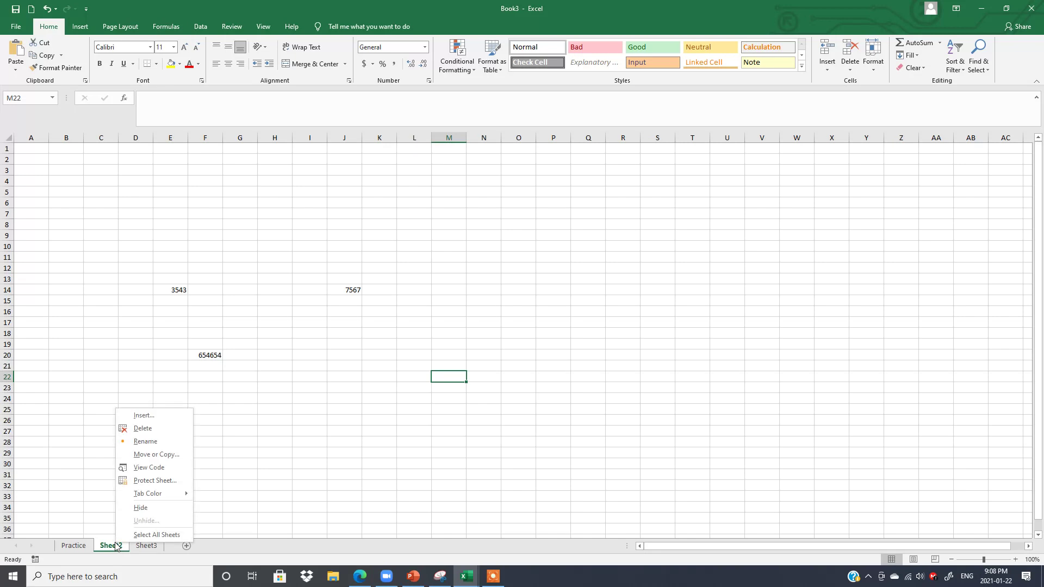
click(153, 440)
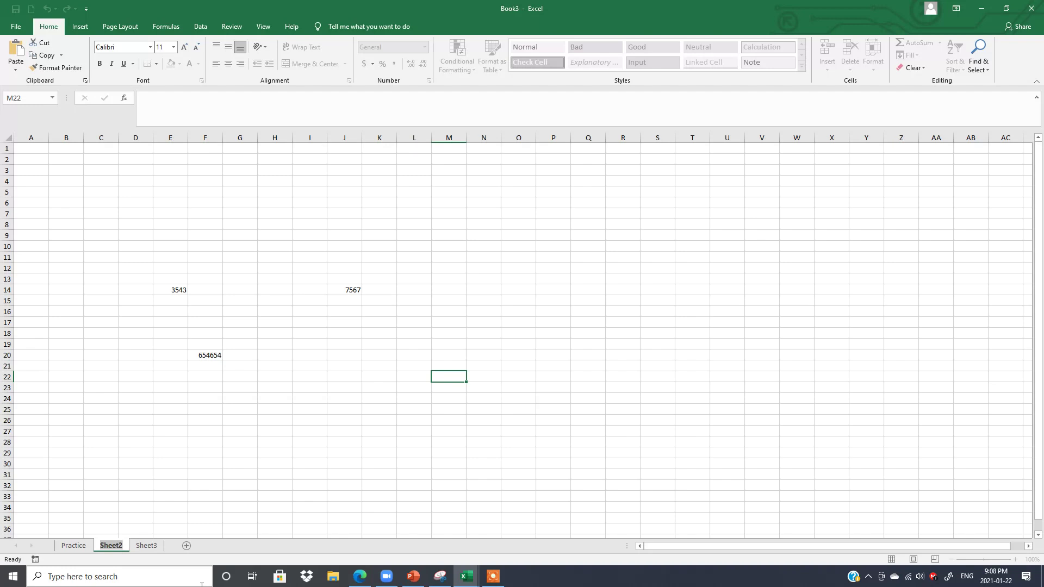
text(Practice 2)
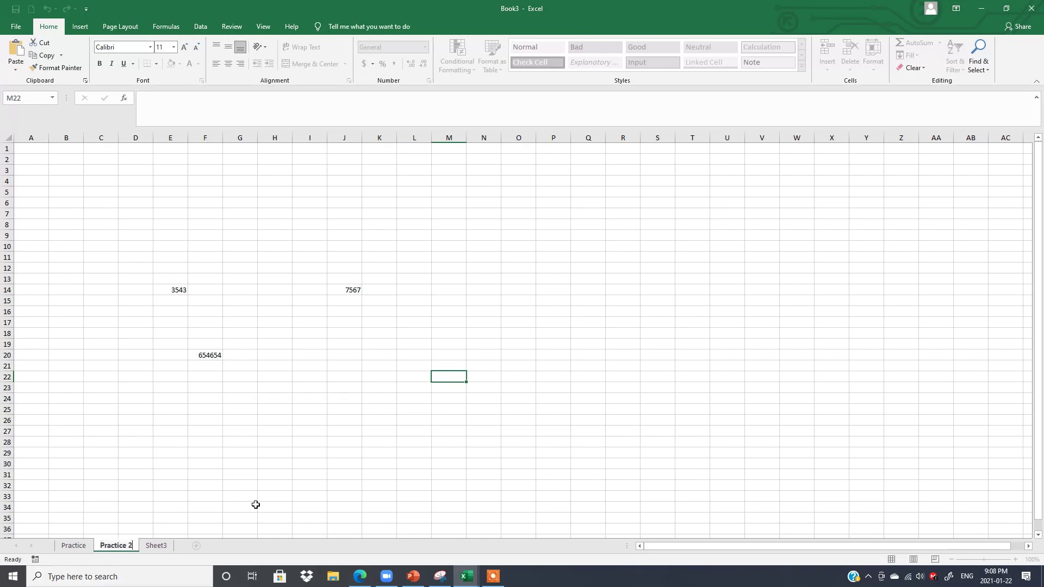
click(254, 462)
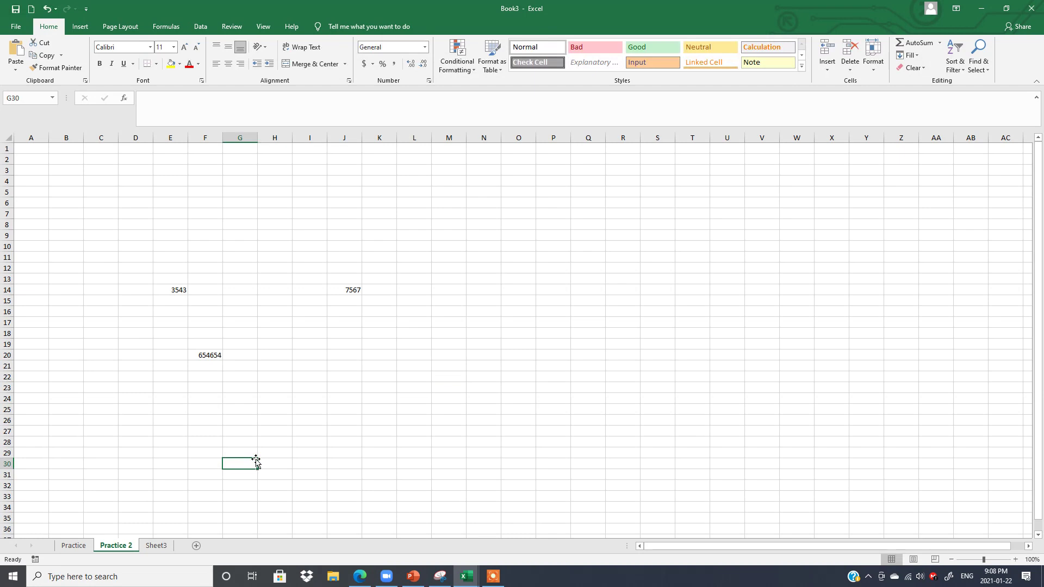
double_click(157, 546)
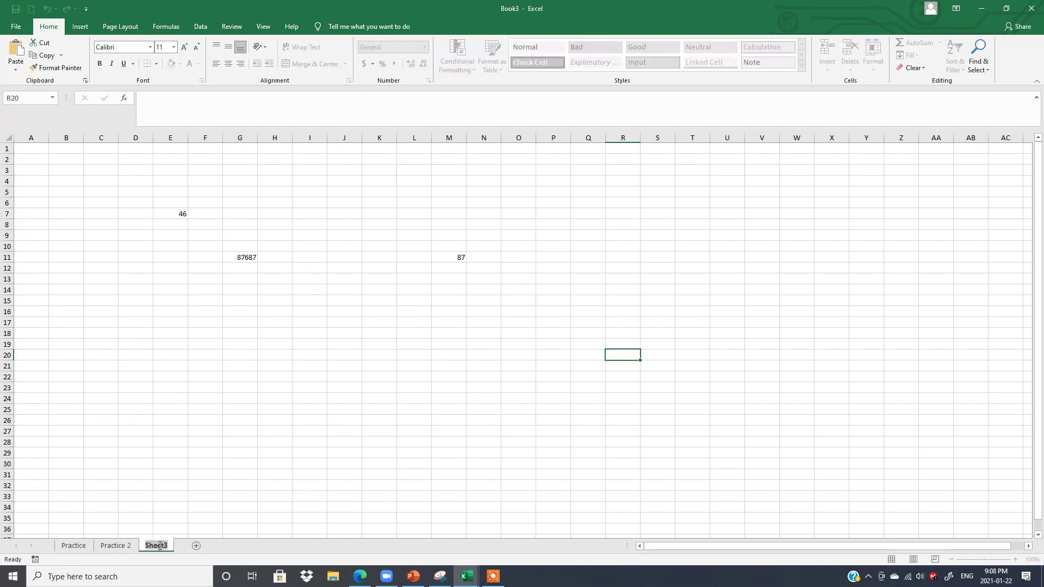
text(P3)
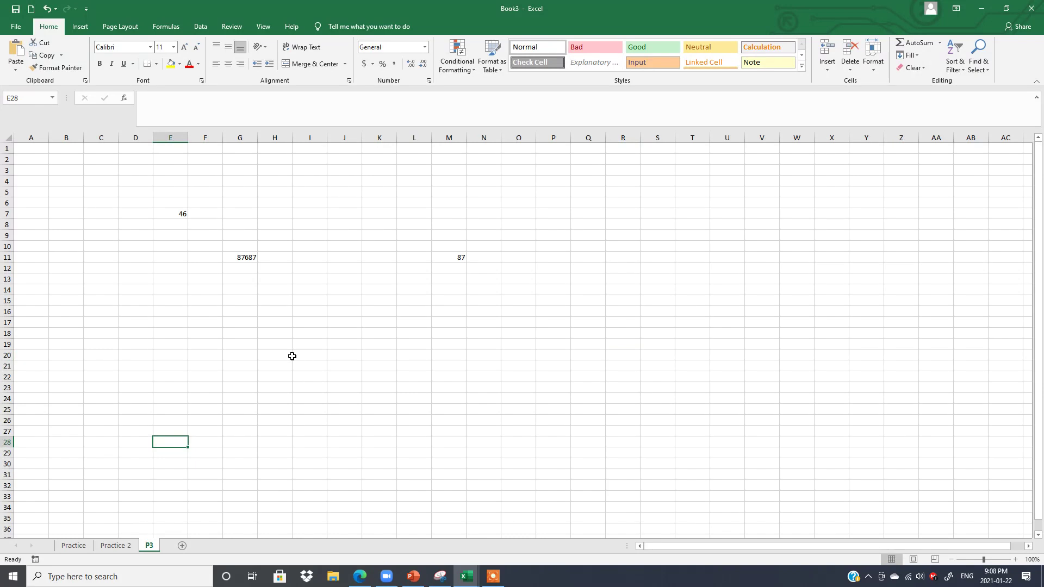
View sheet P3 in Page Layout and Page Break Preview, returning to Normal view with cell V18 selected.
scroll(995, 548, right, 1)
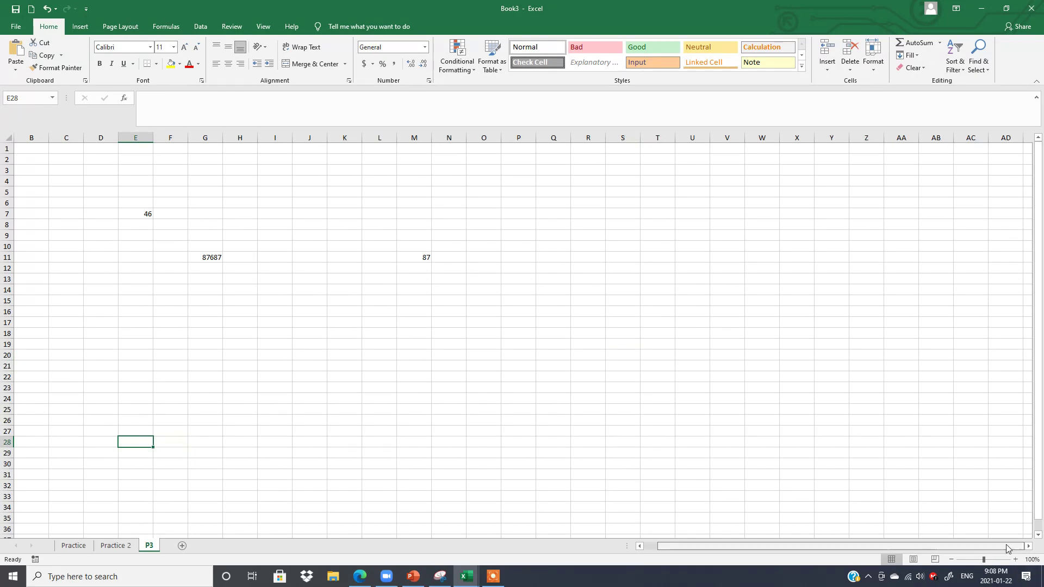
scroll(953, 555, left, 1)
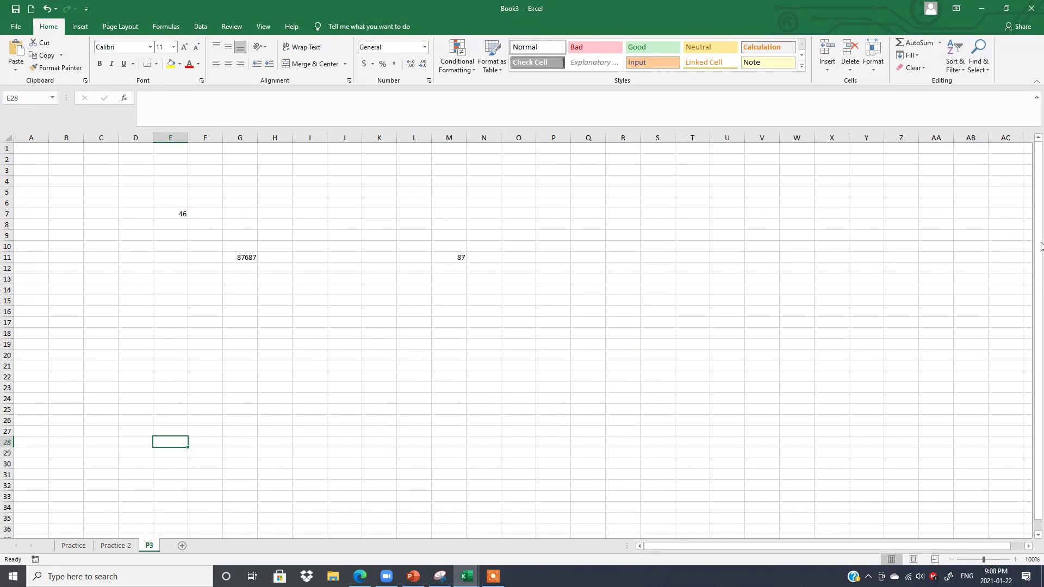
scroll(1038, 222, down, 1)
scroll(1039, 217, up, 1)
click(913, 561)
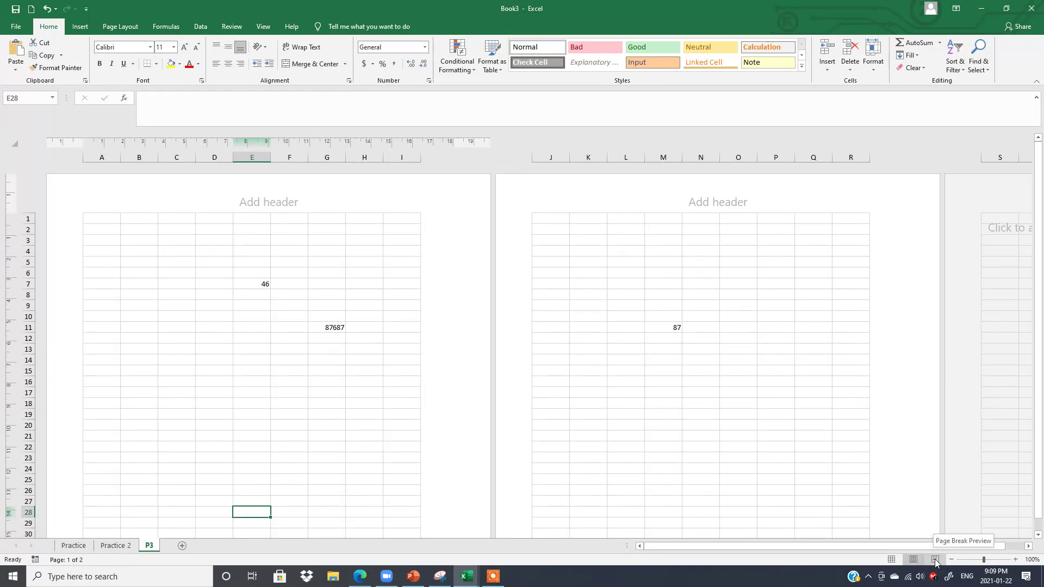
click(935, 561)
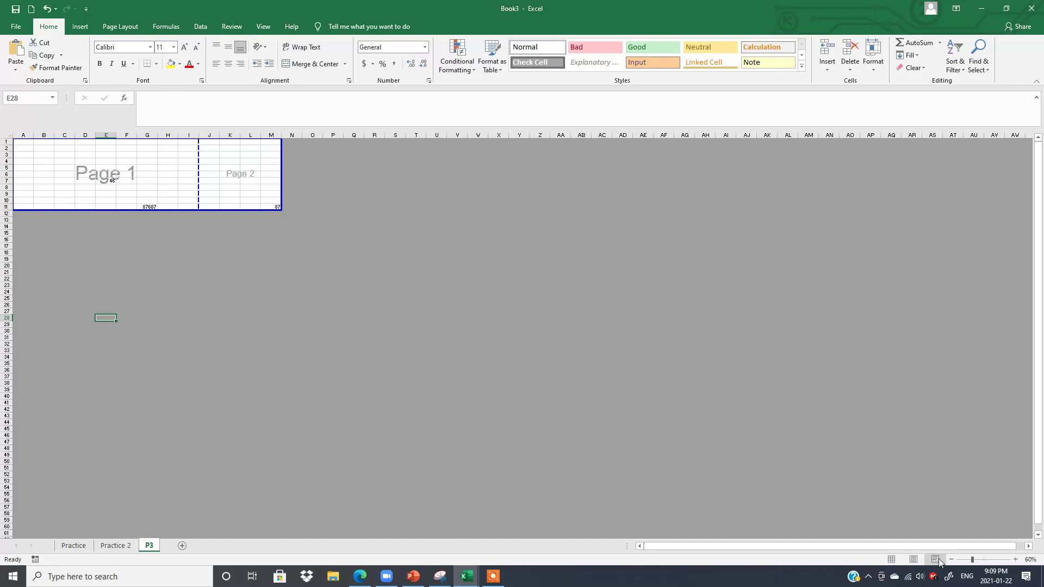
click(893, 560)
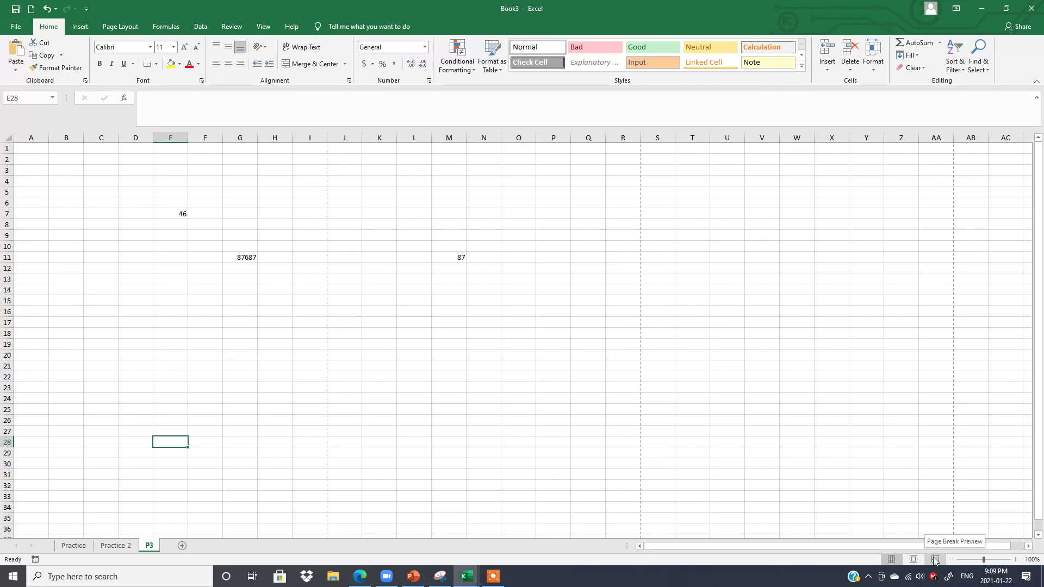
click(775, 332)
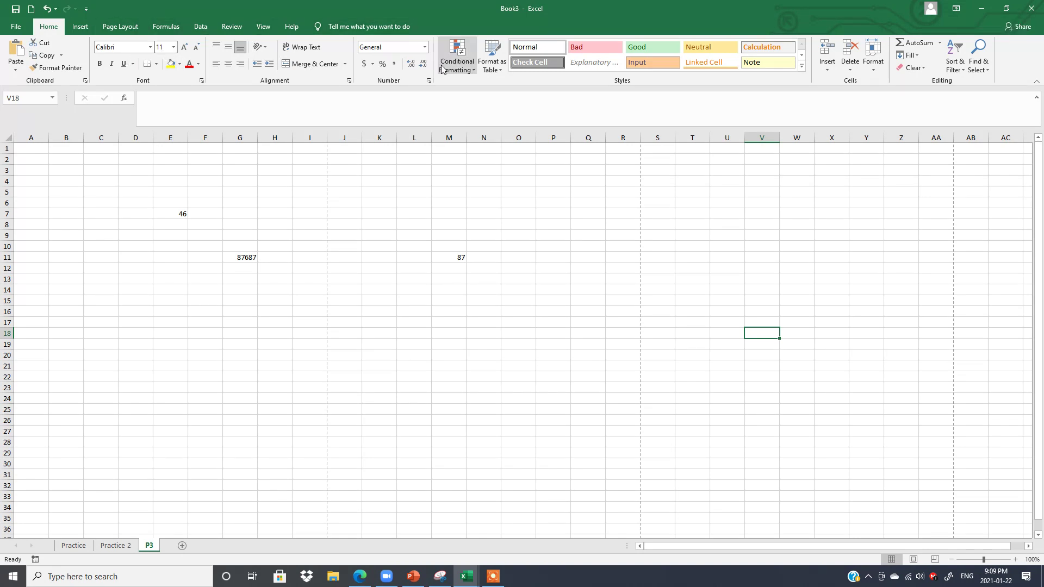
Collapse the ribbon to show tabs only, and restore it to show tabs and commands.
click(958, 9)
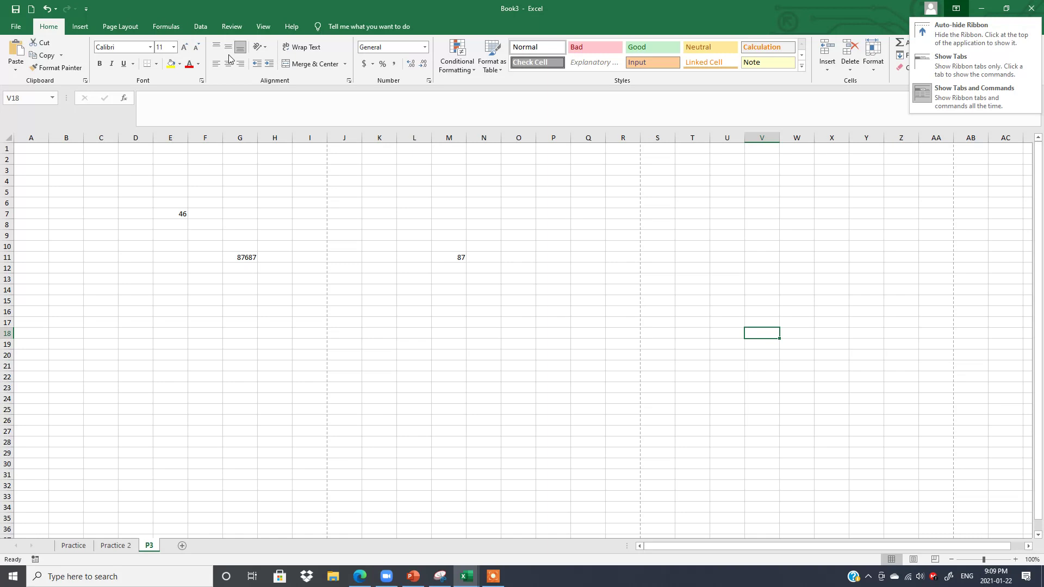
click(957, 64)
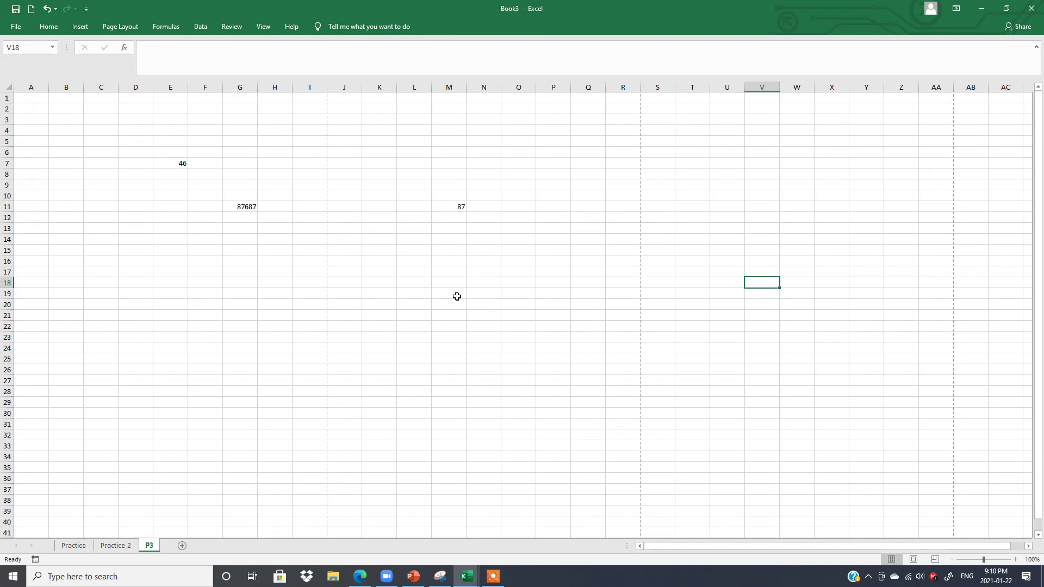
click(956, 10)
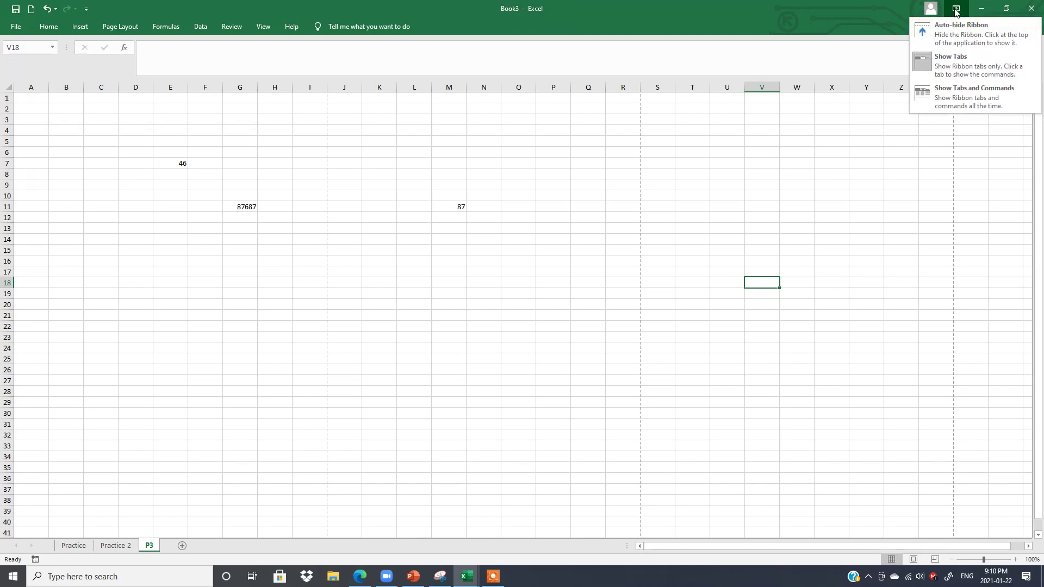
click(982, 96)
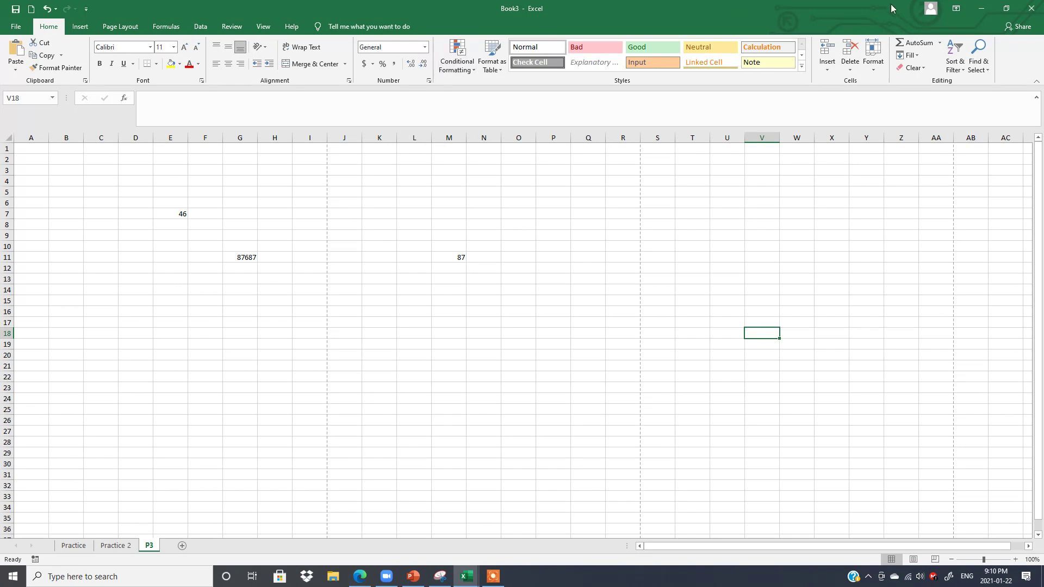
Set the ribbon to auto-hide, and switch it back to showing tabs and commands.
click(958, 10)
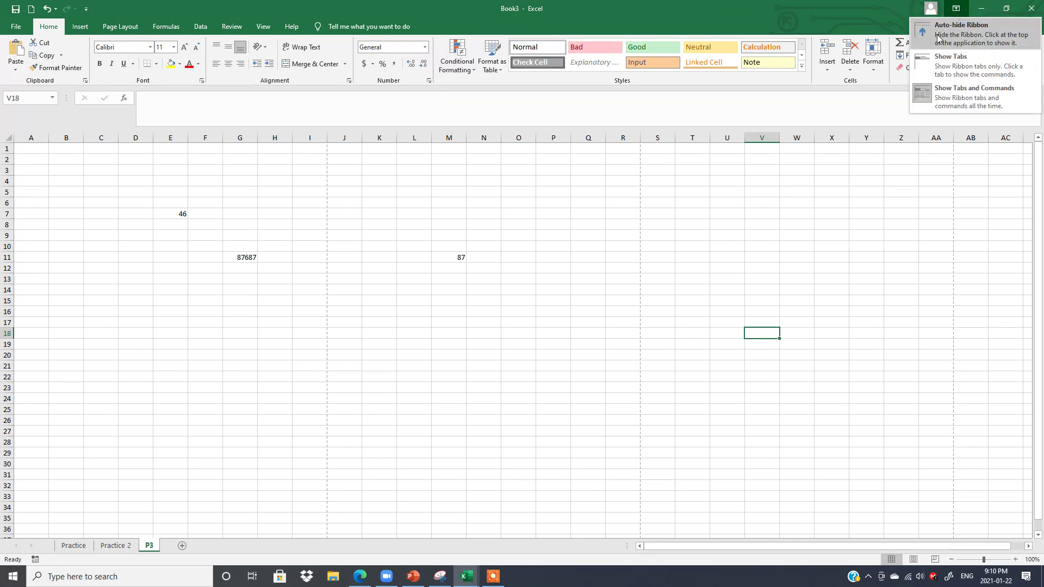
click(964, 28)
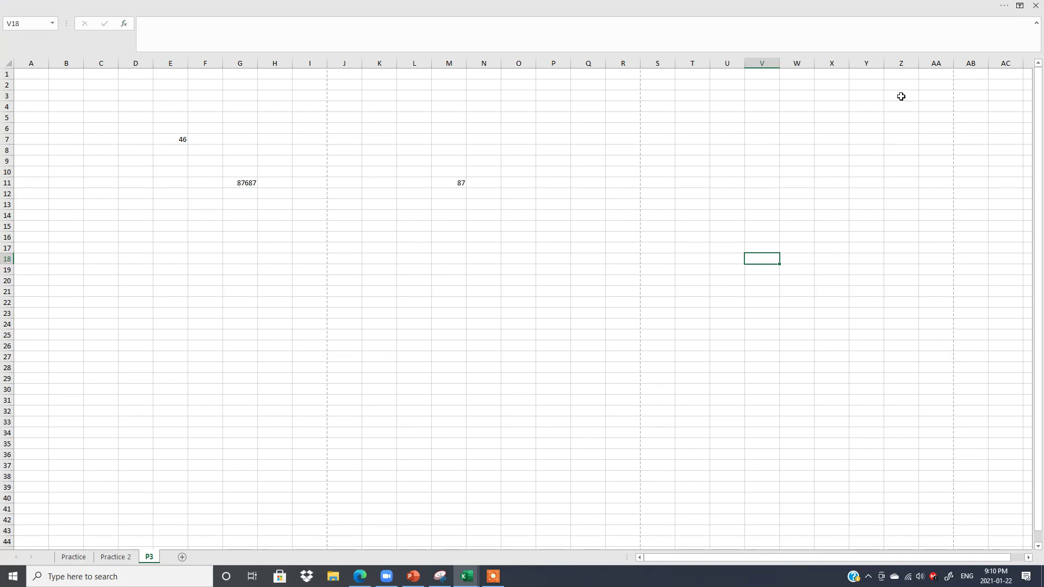
click(1019, 7)
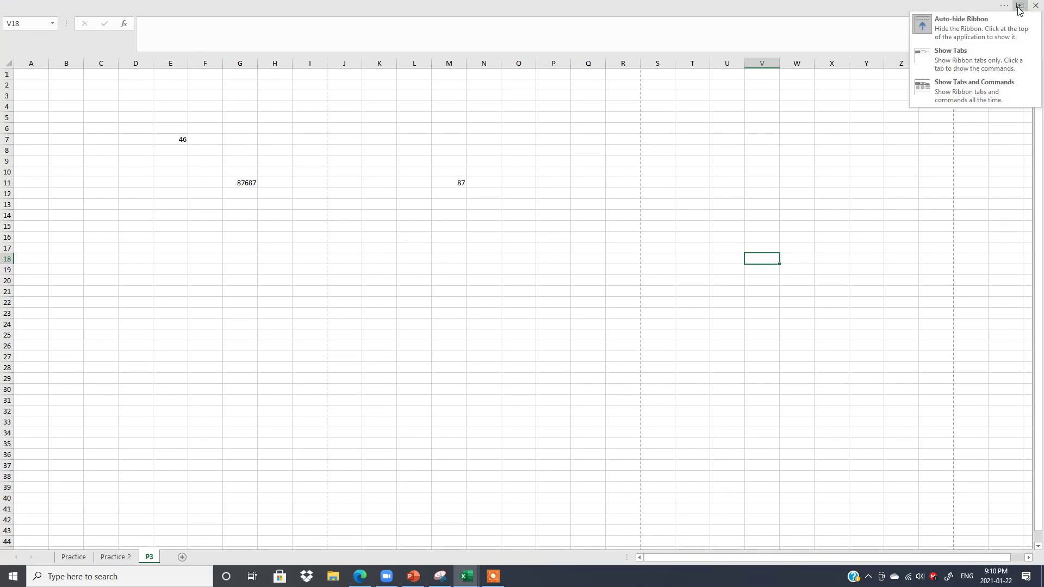
click(965, 91)
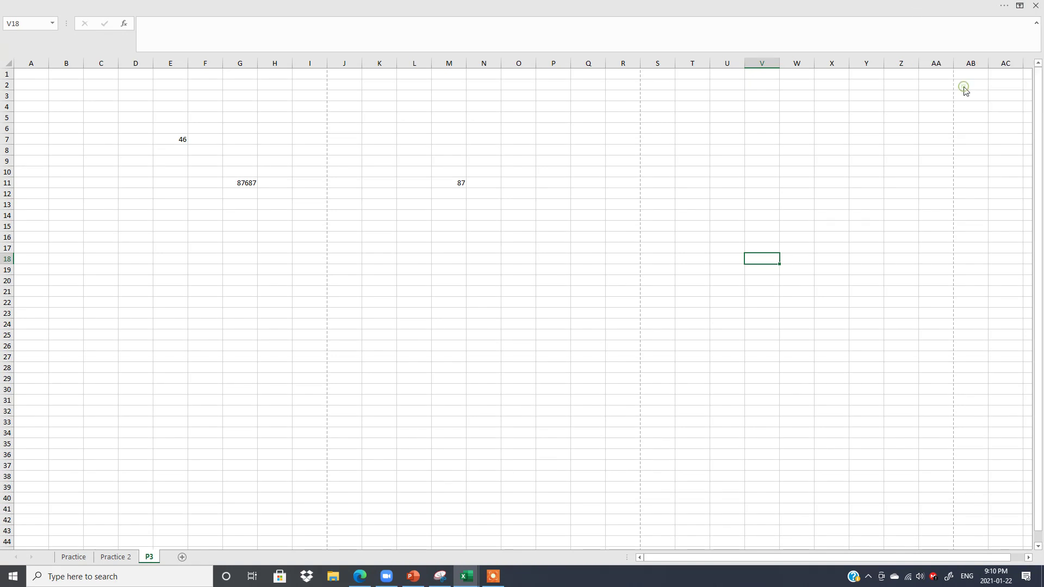